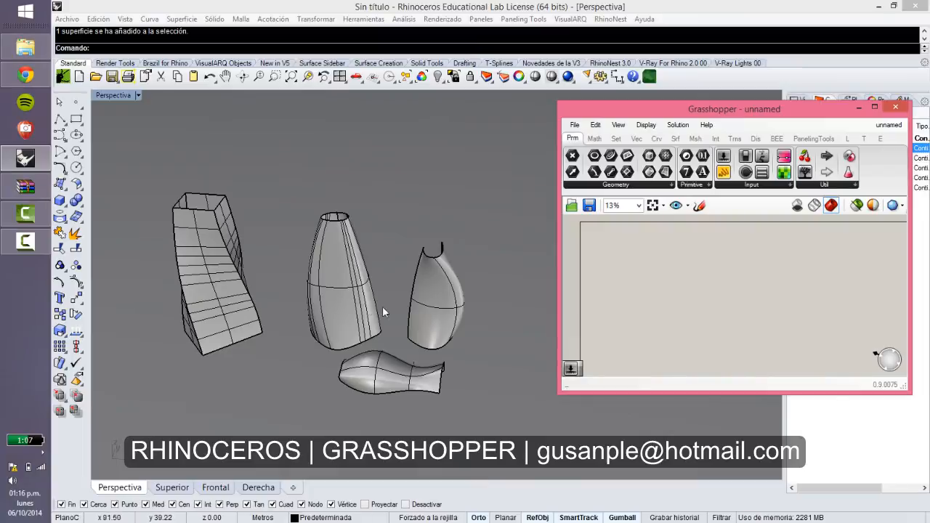
Close and reopen the Grasshopper window, and place a Hexagon Cells panel component on the empty canvas.
left_click(894, 106)
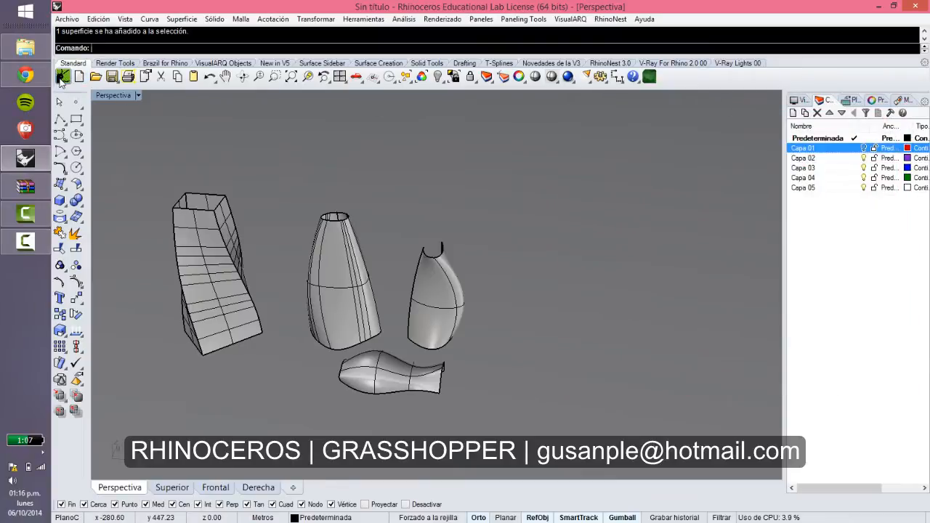
left_click(63, 76)
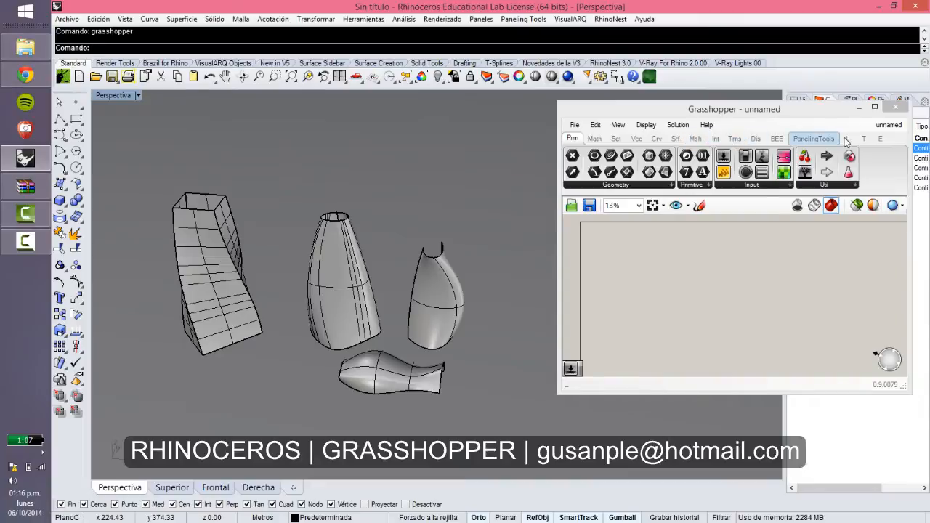
left_click(794, 145)
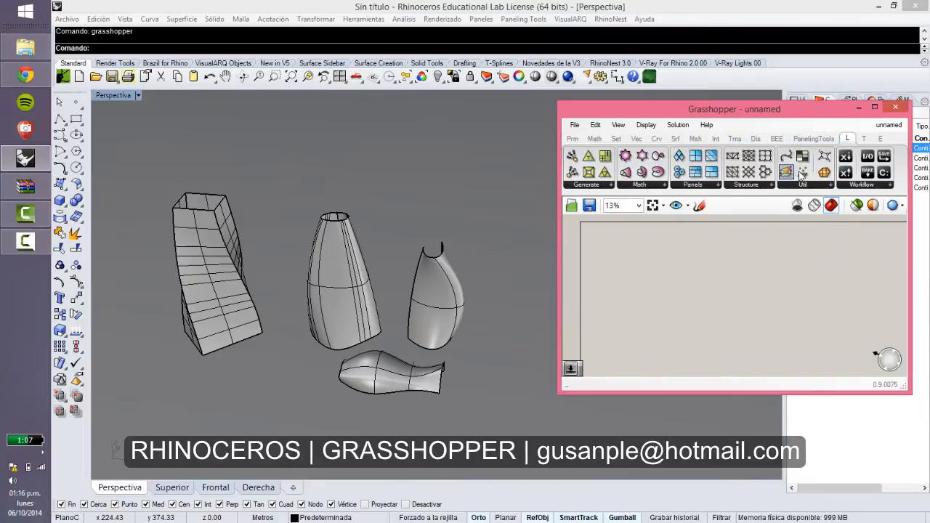
left_click(717, 185)
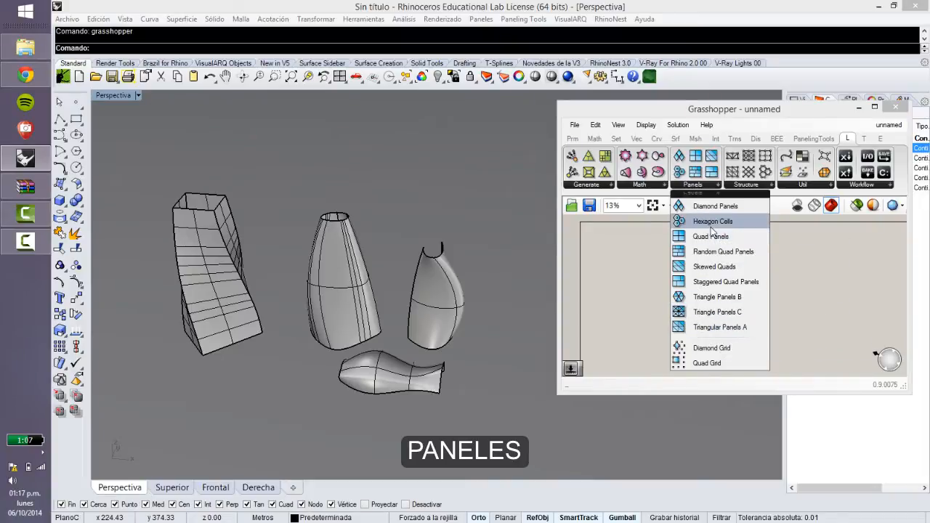
left_click_drag(712, 221, 694, 282)
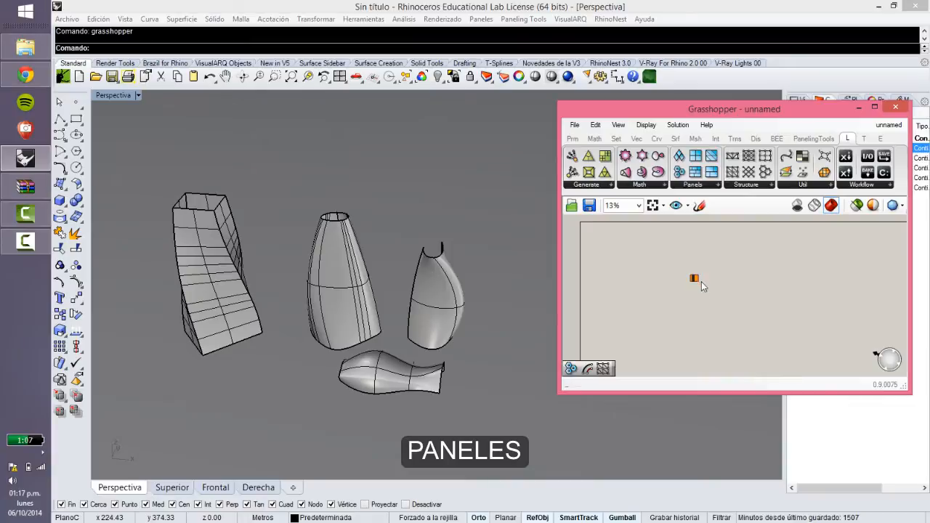
scroll(701, 285, "up", 10)
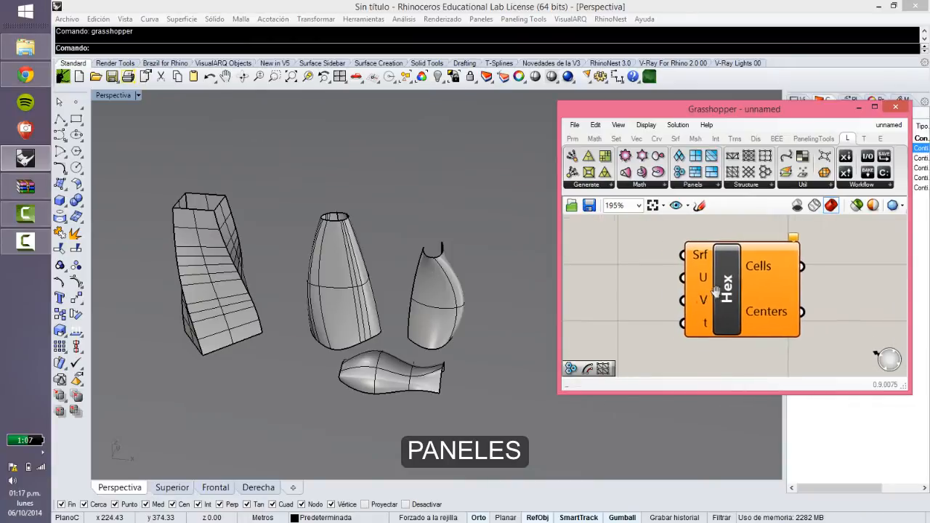
right_click_drag(715, 291, 711, 307)
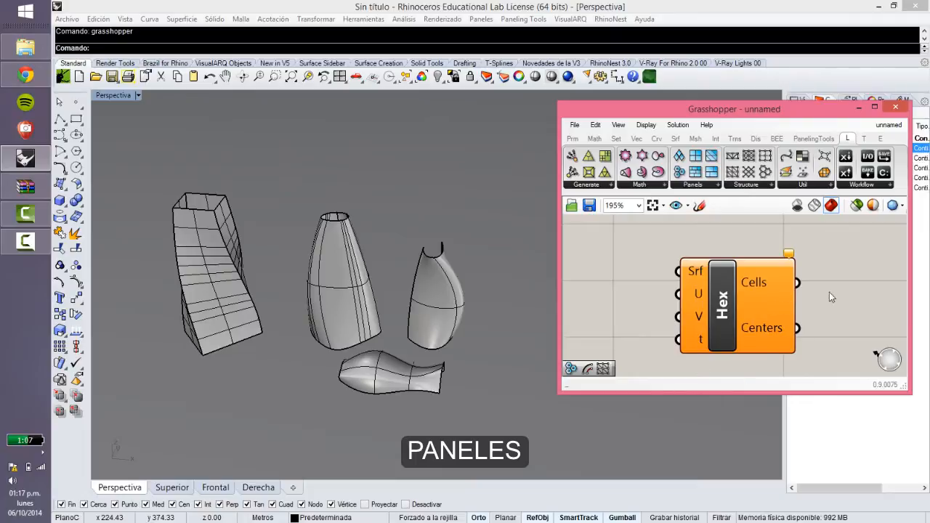
scroll(751, 292, "down", 2)
right_click_drag(732, 288, 772, 294)
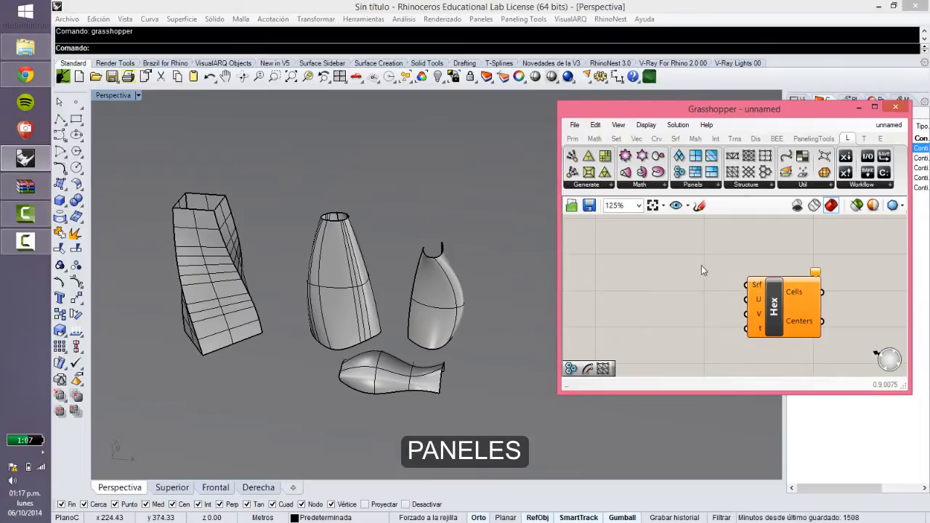
Assign the closed tapered tube surface in the middle of the model as the single surface for the Hex component's Srf input.
left_click(327, 263)
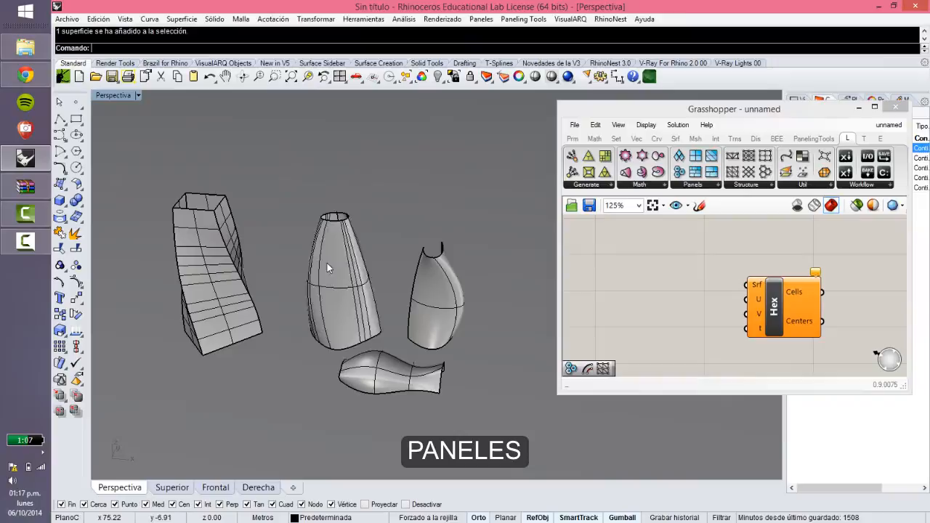
left_click(430, 275)
left_click(420, 369)
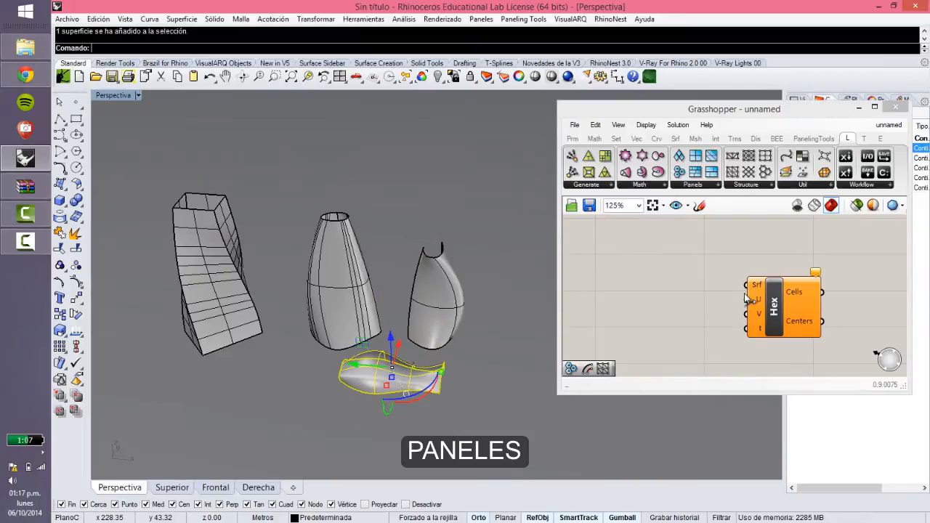
left_click(693, 297)
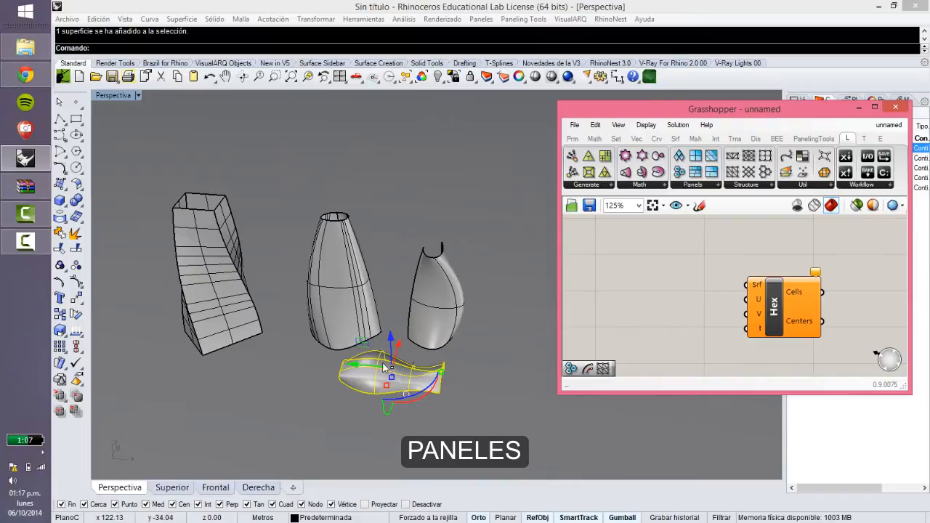
left_click(336, 282)
left_click(336, 287)
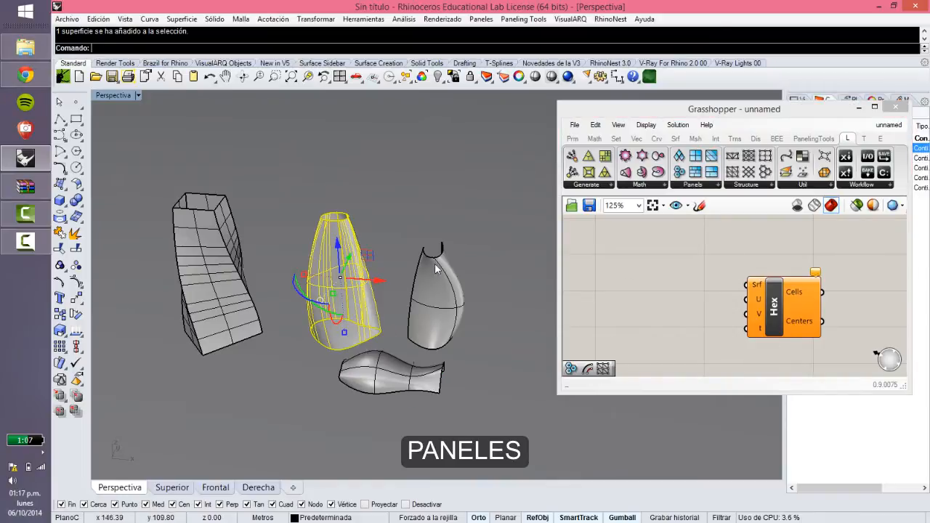
scroll(342, 280, "up", 3)
left_click(645, 286)
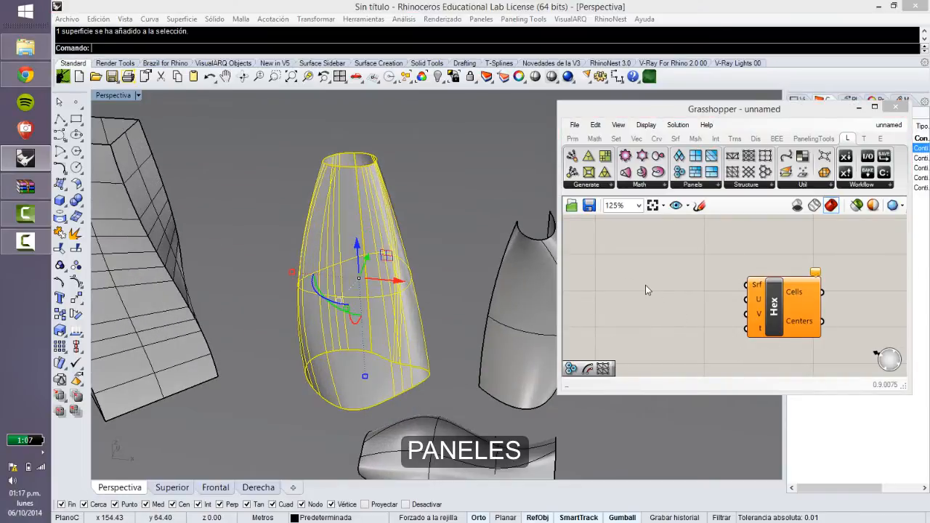
right_click(756, 288)
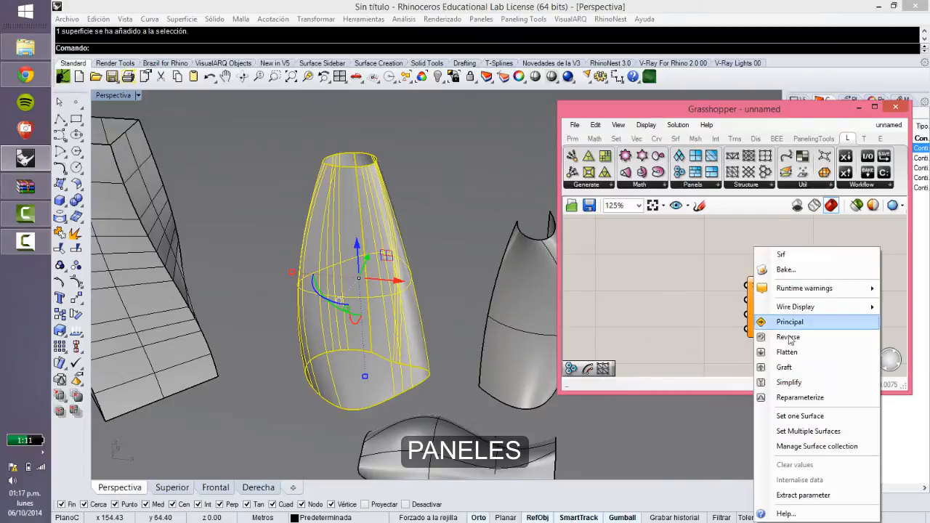
left_click(797, 415)
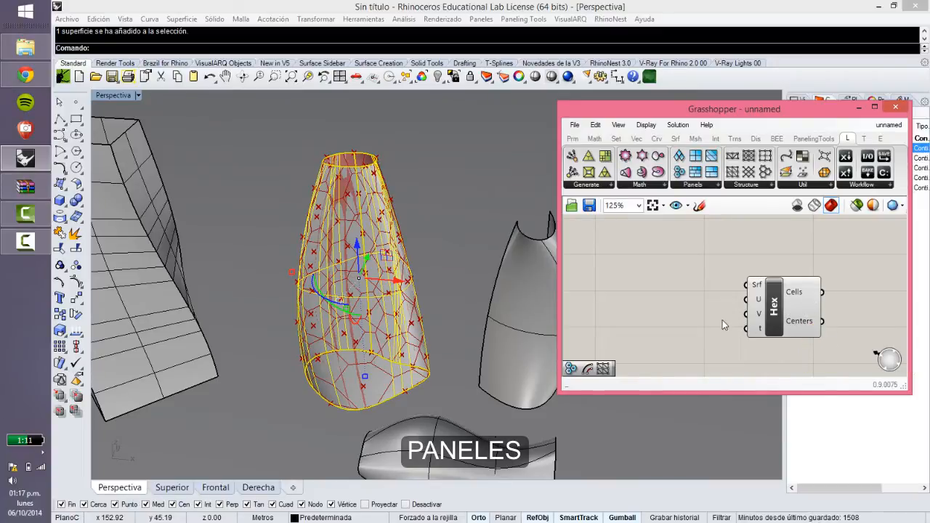
Shift the Hex component sideways on the canvas to leave free space beside its inputs.
right_click_drag(705, 295, 678, 277)
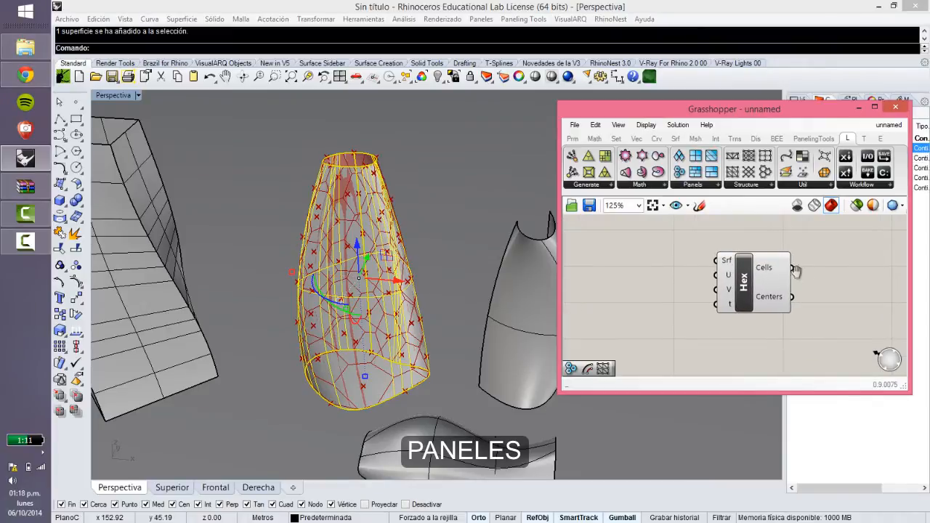
right_click_drag(804, 274, 761, 292)
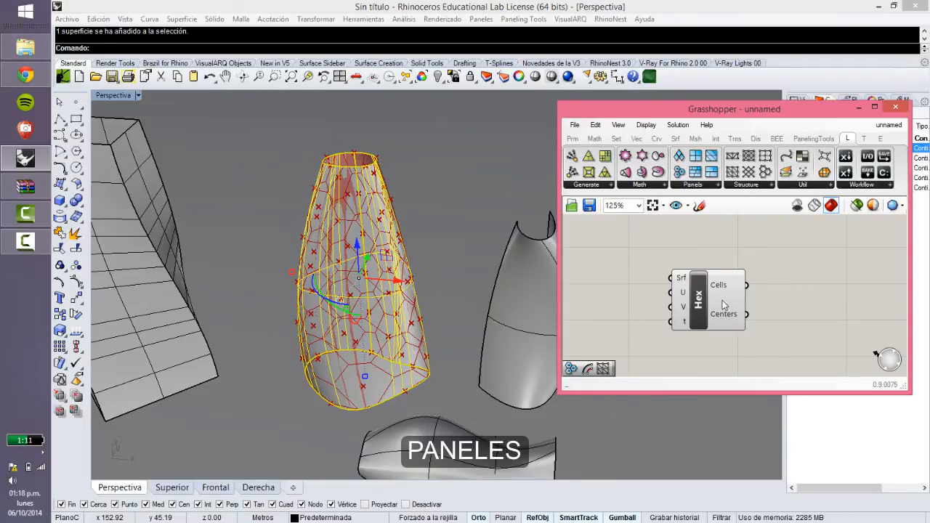
right_click_drag(675, 311, 756, 307)
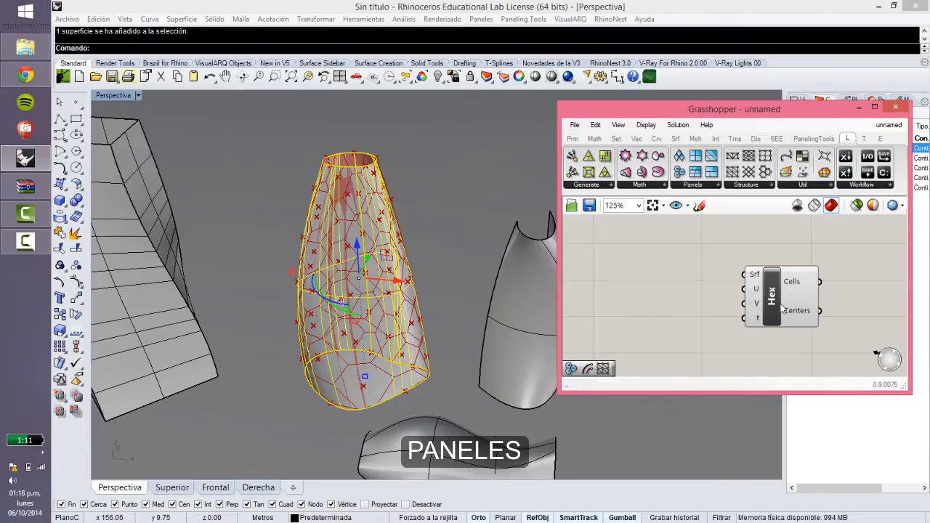
left_click_drag(772, 310, 799, 311)
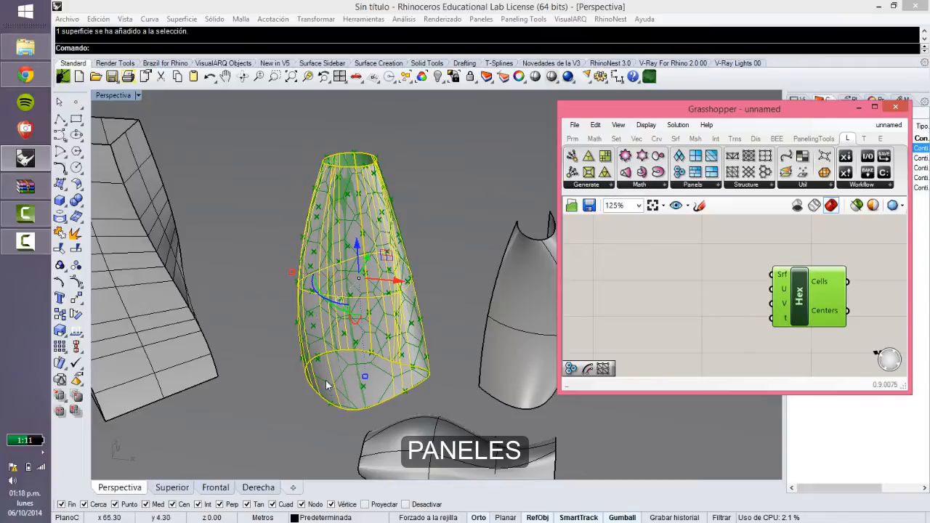
right_click_drag(328, 385, 292, 388)
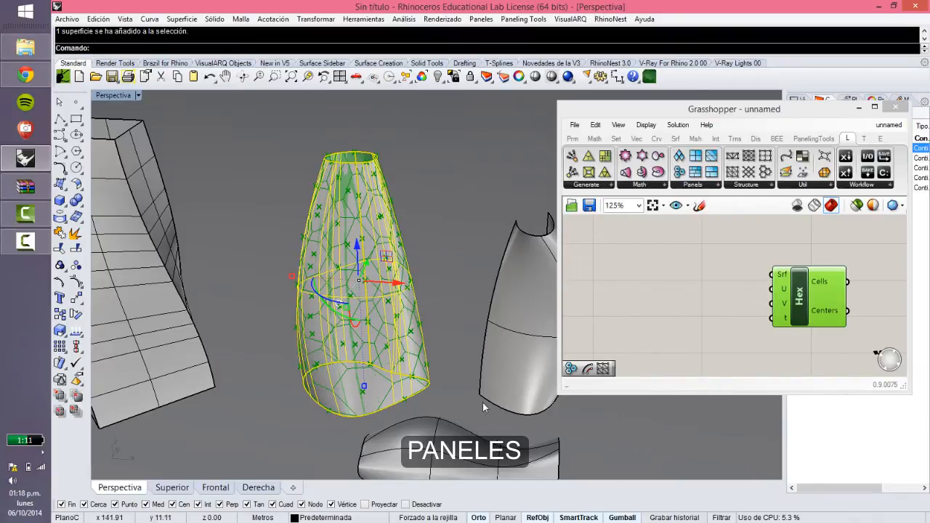
Set the Hex component's U divisions input to the integer 15.
right_click(785, 290)
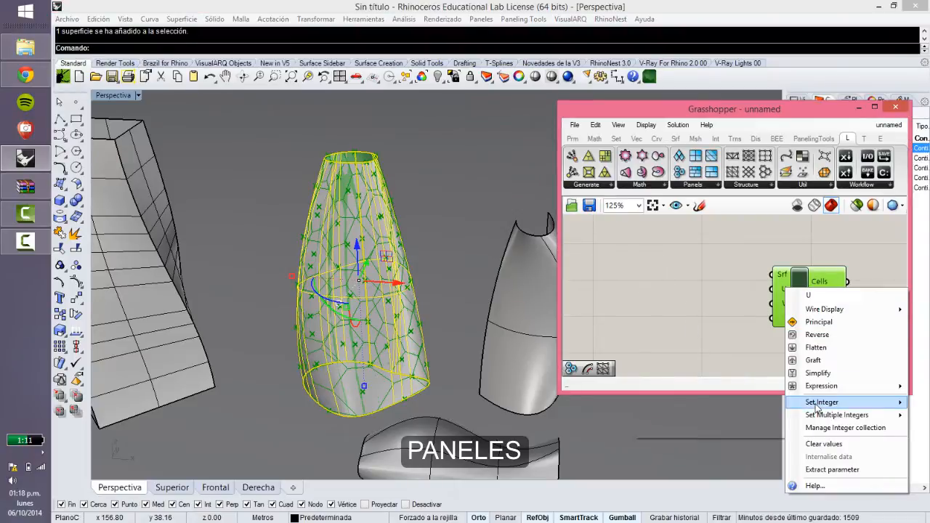
mouse_move(798, 404)
double_click(675, 403)
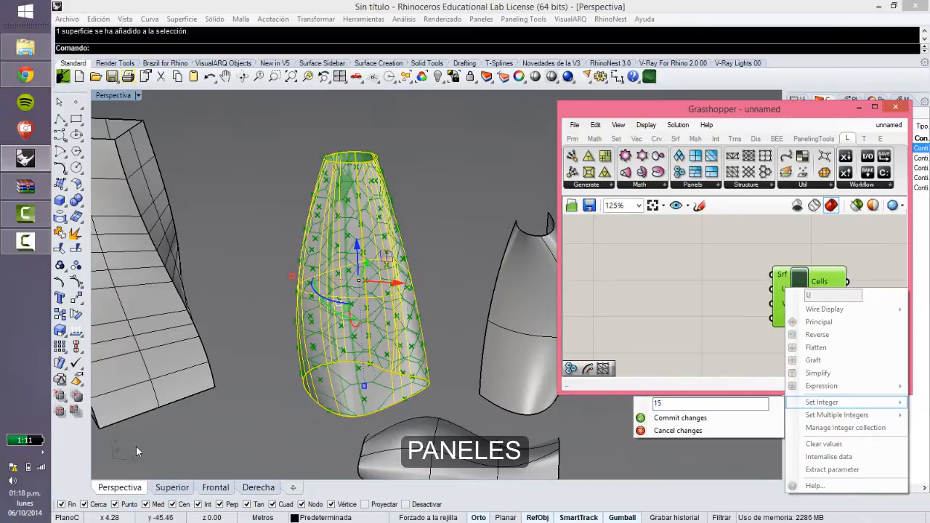
left_click(254, 389)
right_click_drag(369, 334, 363, 390)
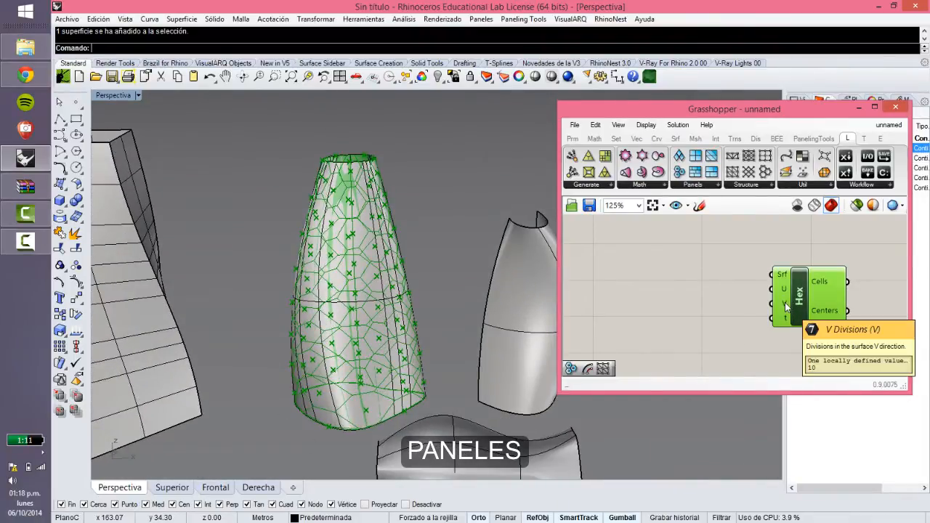
Add a number slider with initial value 15, place it beside the Hex component's inputs and set it to 13.
double_click(655, 277)
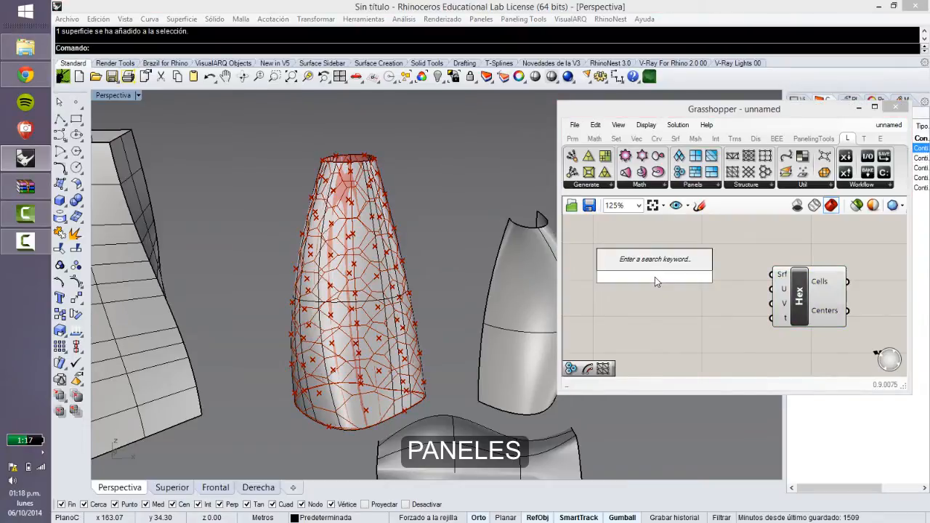
type("15")
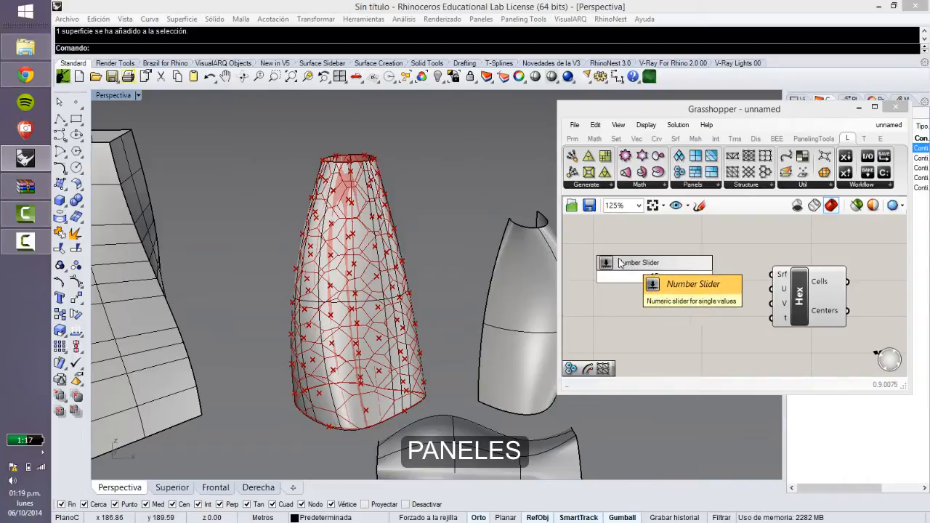
key("Return")
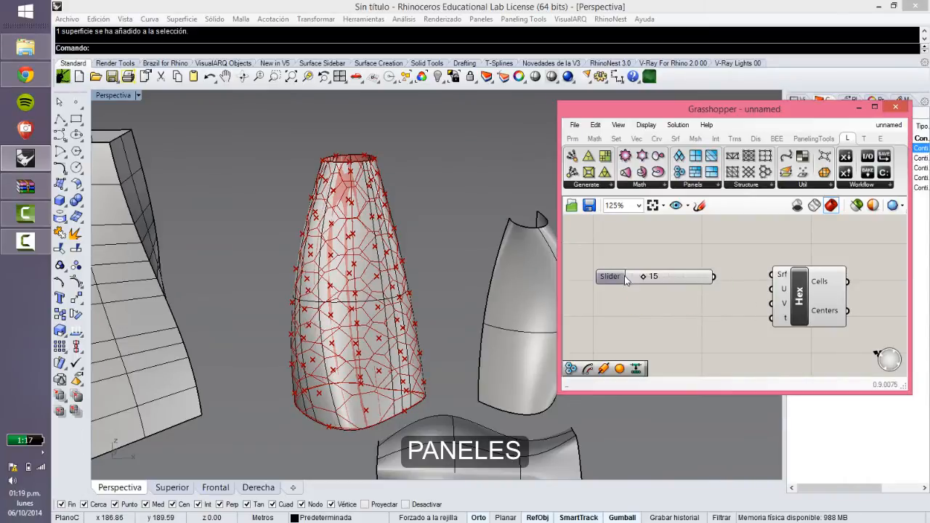
left_click_drag(637, 276, 643, 307)
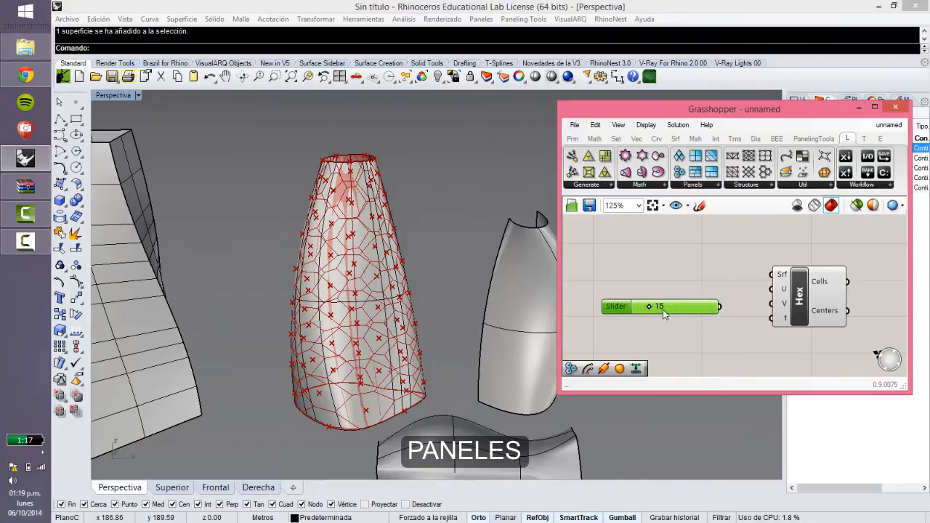
mouse_move(662, 308)
left_mouse_down()
mouse_move(670, 308)
mouse_move(649, 311)
left_mouse_up()
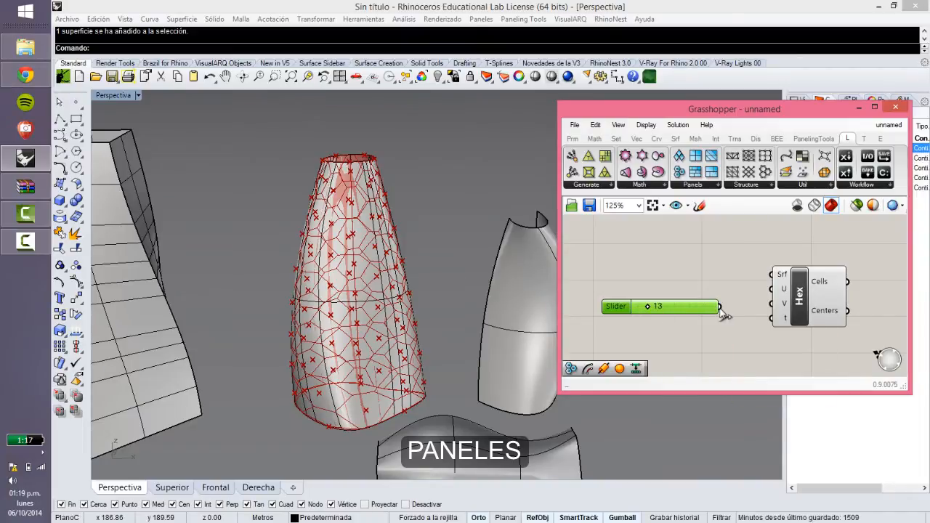
Connect the slider to both the V and U inputs of the Hex component and align it with the U input.
left_click_drag(719, 307, 771, 303)
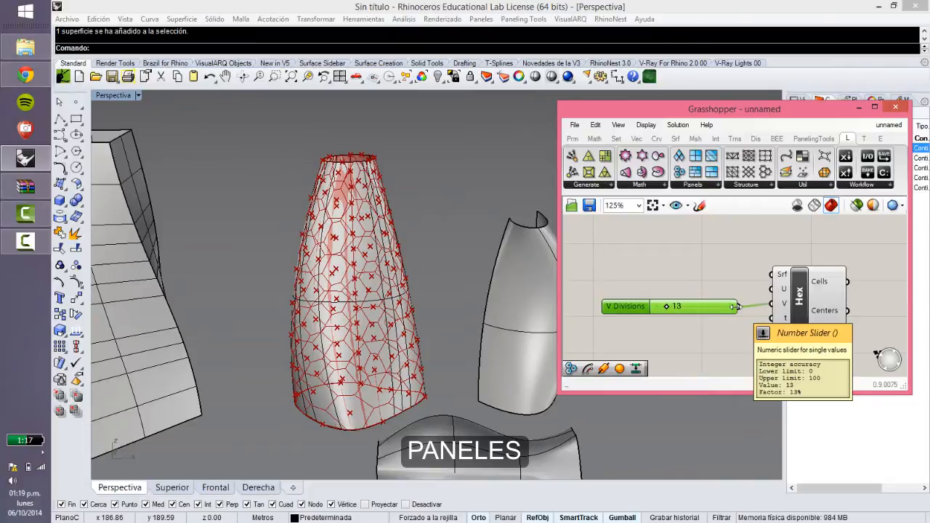
left_click_drag(740, 311, 771, 289)
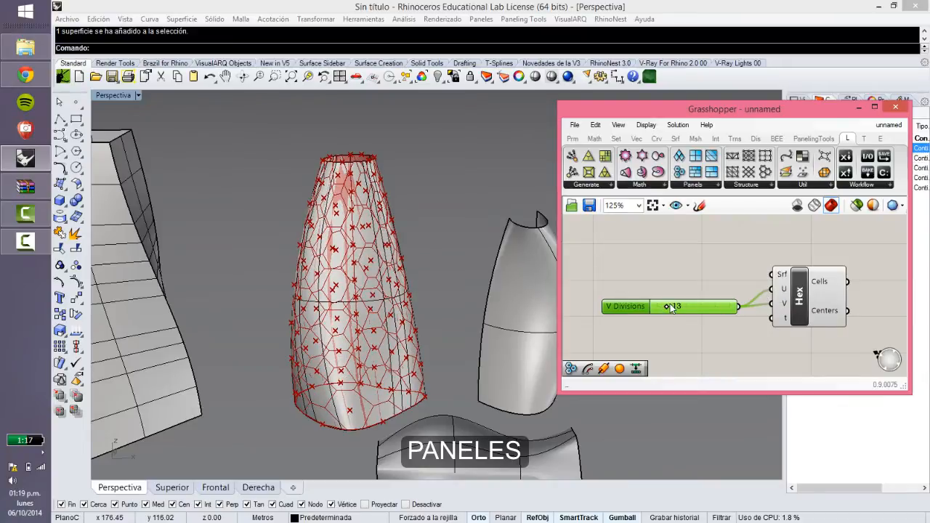
left_click_drag(668, 306, 666, 308)
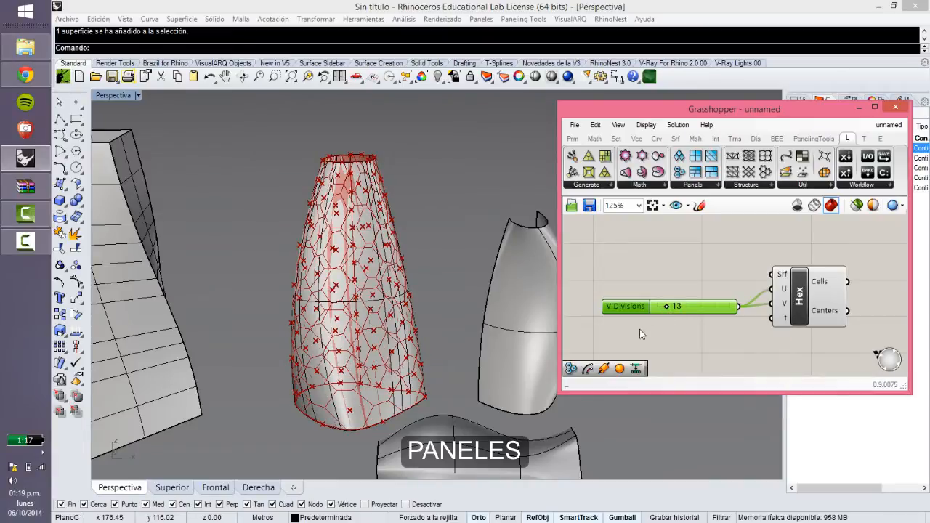
mouse_move(631, 306)
left_mouse_down()
mouse_move(629, 291)
mouse_move(616, 292)
mouse_move(630, 290)
left_mouse_up()
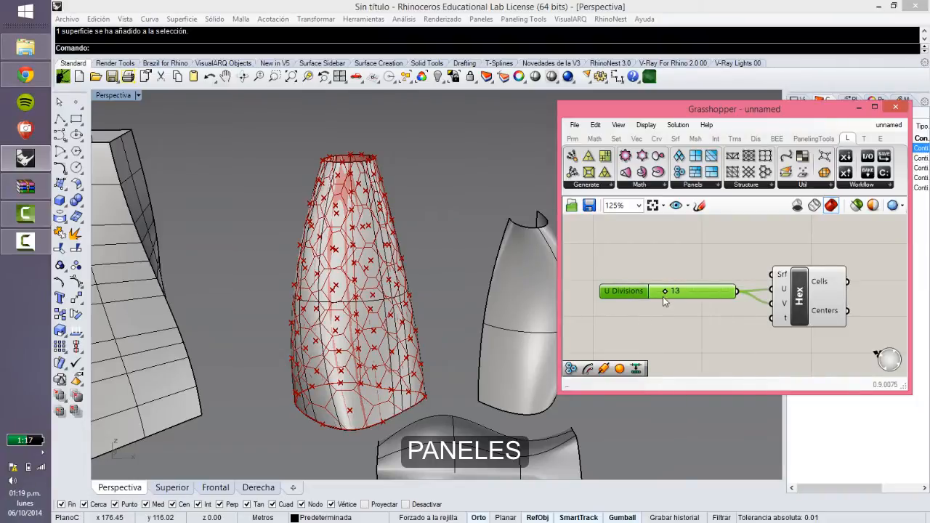
Duplicate the U Divisions slider, place the copy below it and connect the copy to the Hex component's V input.
key("ctrl+c")
key("ctrl+v")
left_click_drag(680, 300, 671, 318)
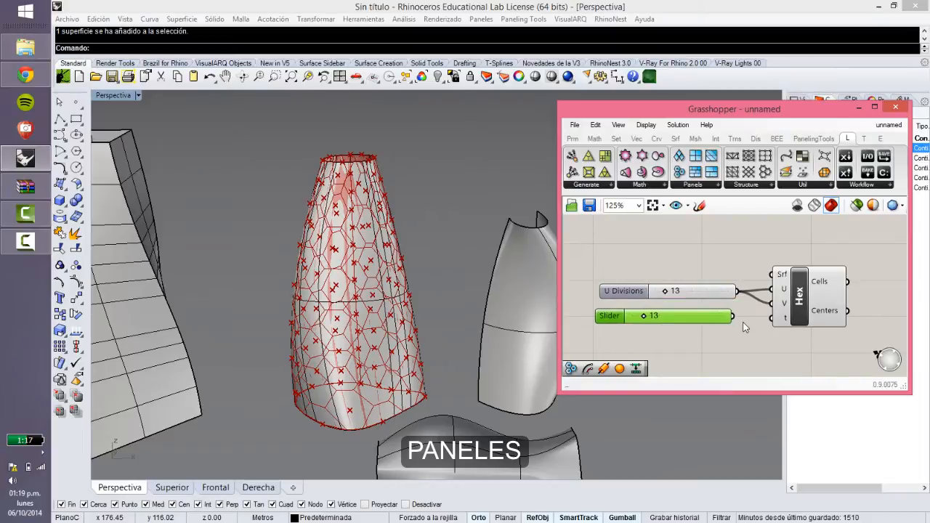
left_click_drag(735, 316, 771, 303)
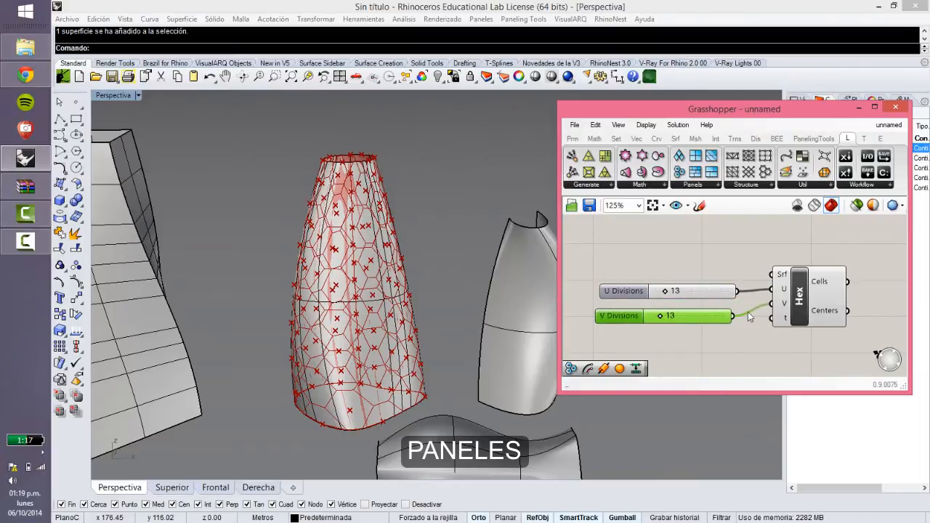
Set the U Divisions slider to 26 and the V Divisions slider to 27.
left_click_drag(660, 320, 677, 294)
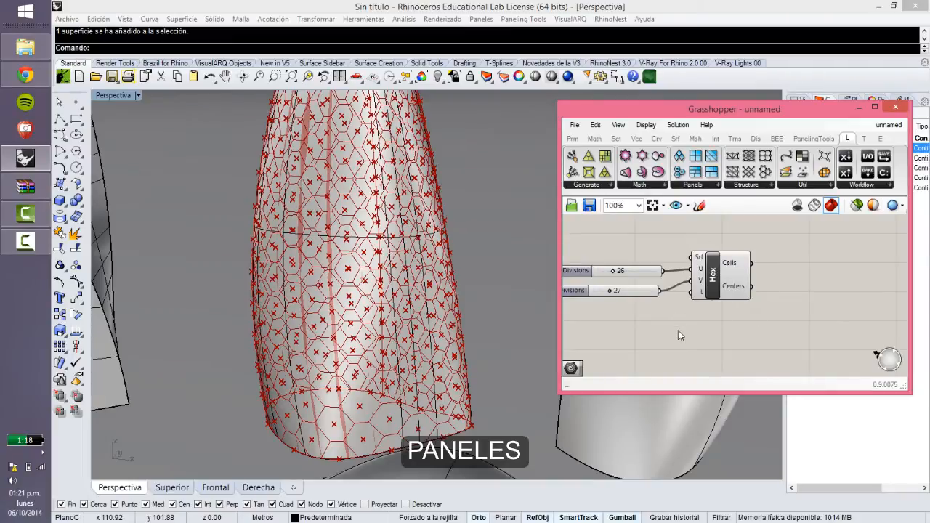
Assign the horizontal wavy surface in front of the towers as the Hex component's single Srf input and inspect its panels.
scroll(678, 331, "down", 2)
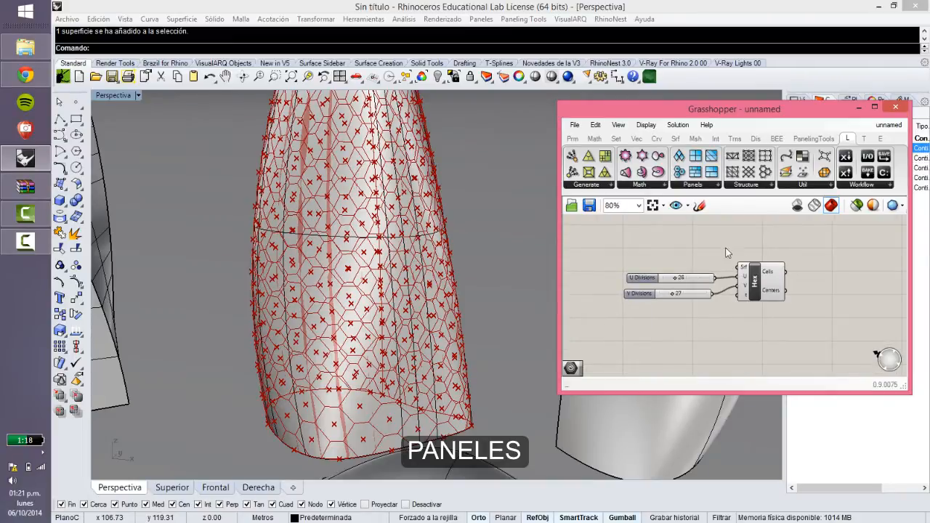
scroll(484, 242, "down", 5)
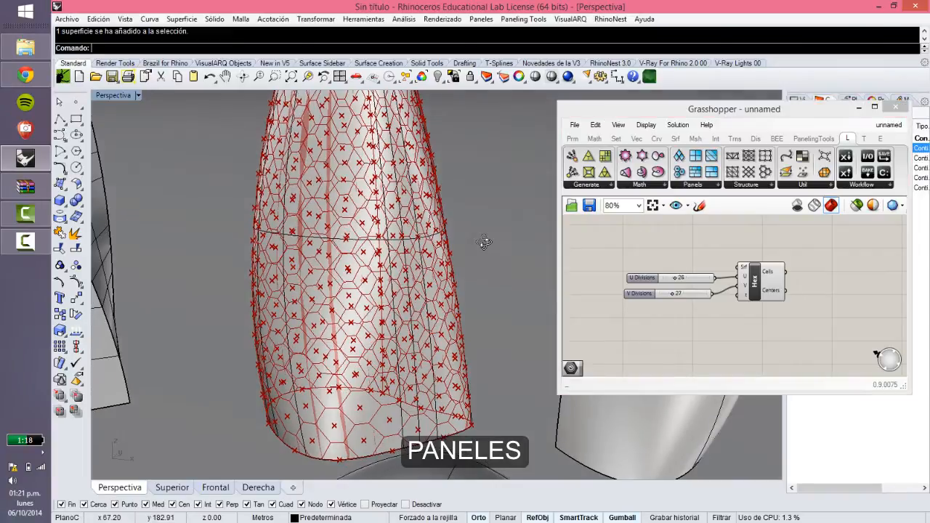
right_click_drag(483, 252, 480, 396)
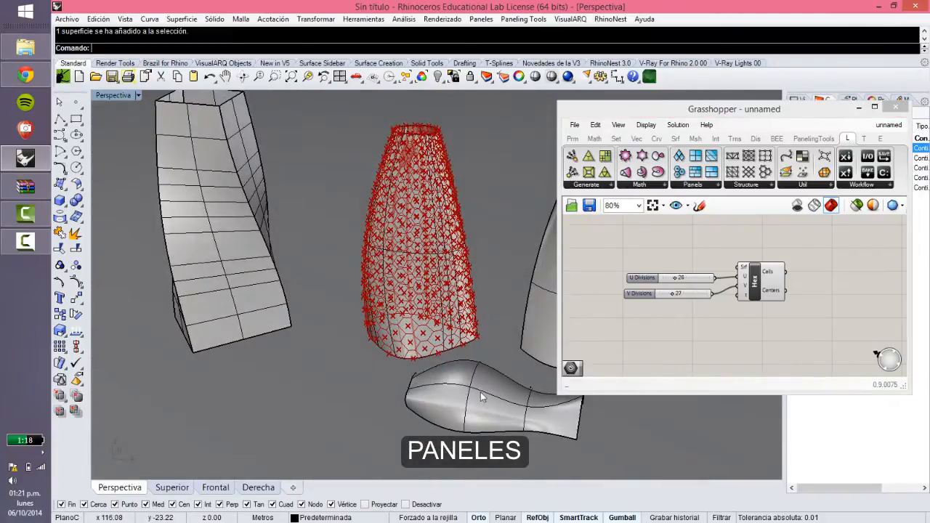
left_click(482, 391)
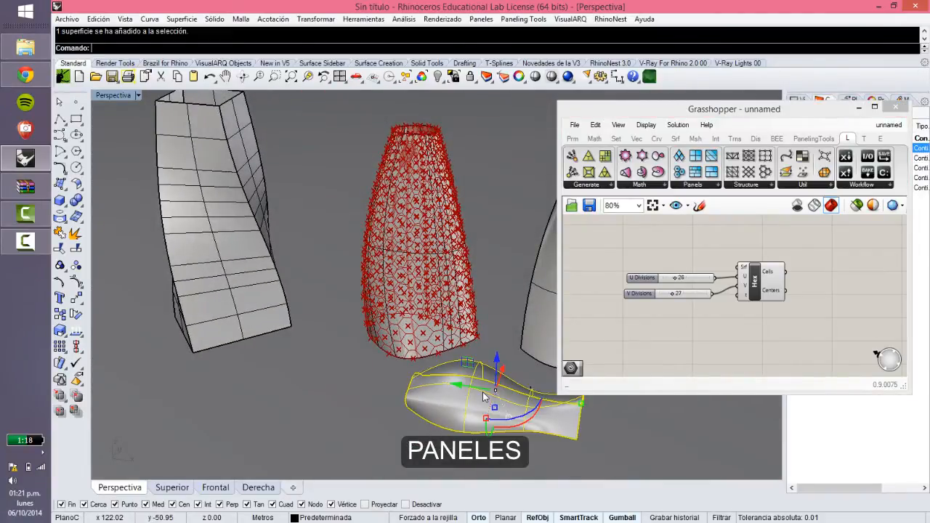
right_click(741, 269)
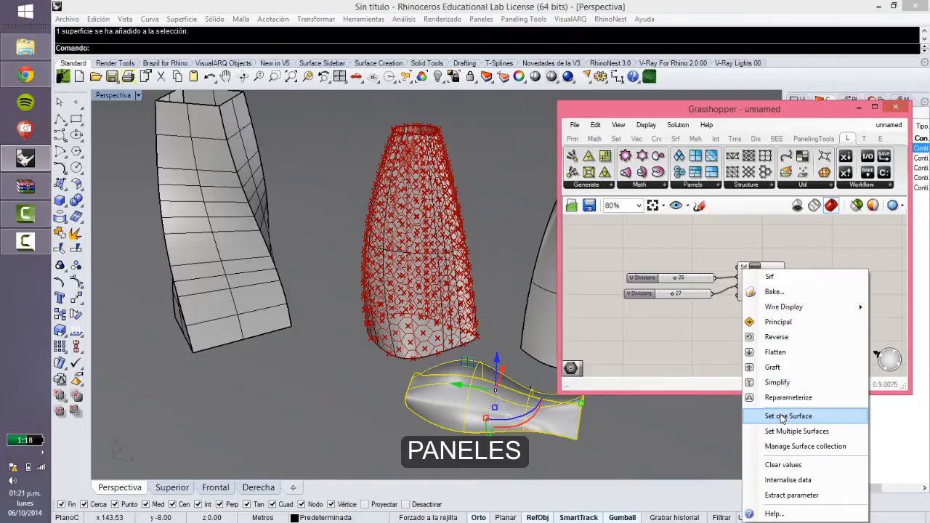
left_click(777, 416)
left_click(445, 456)
right_click_drag(468, 434, 507, 408)
scroll(507, 408, "up", 5)
scroll(507, 408, "down", 2)
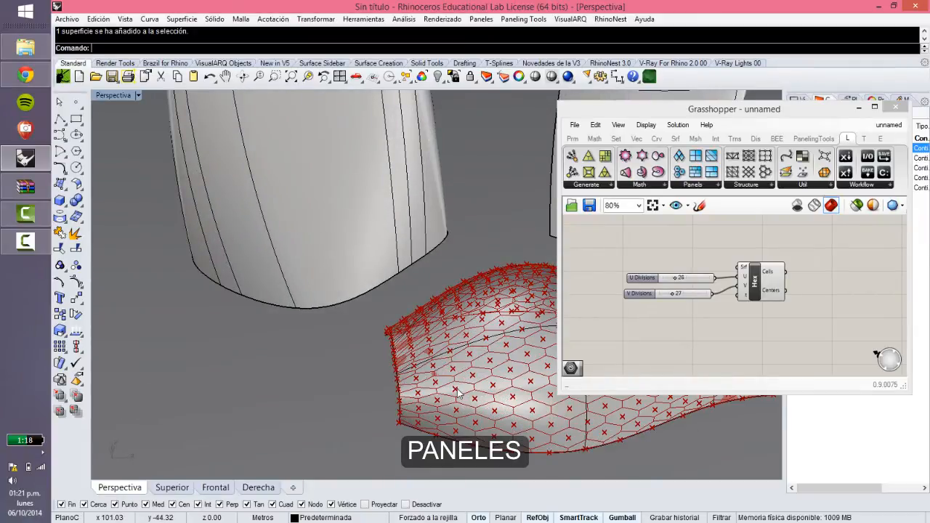
scroll(457, 390, "down", 4)
right_click_drag(490, 346, 499, 327)
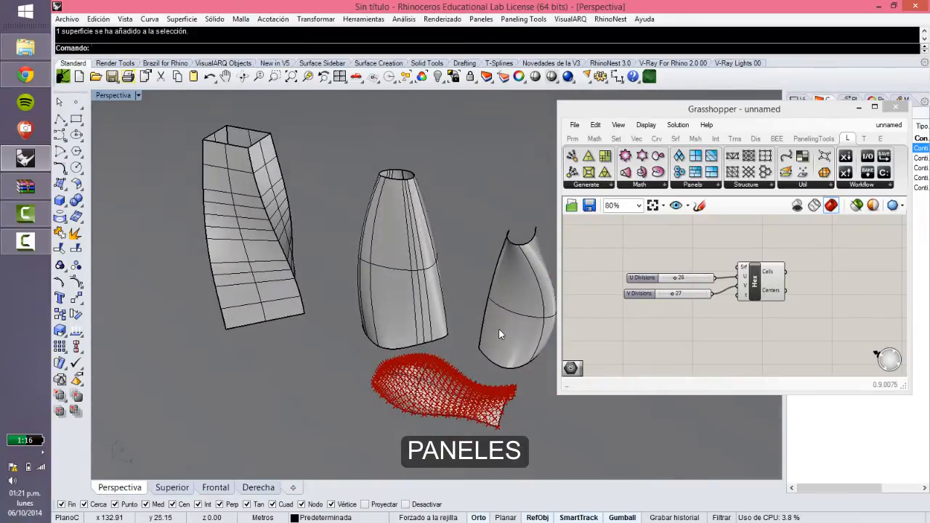
Assign the open curved surface beside the central tower as the Hex component's single Srf input.
left_click(500, 330)
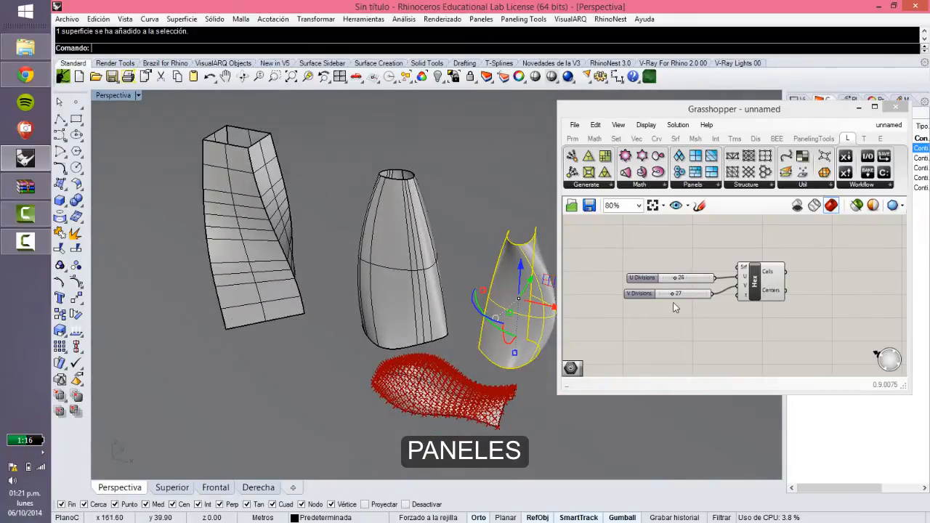
right_click(743, 267)
left_click(785, 413)
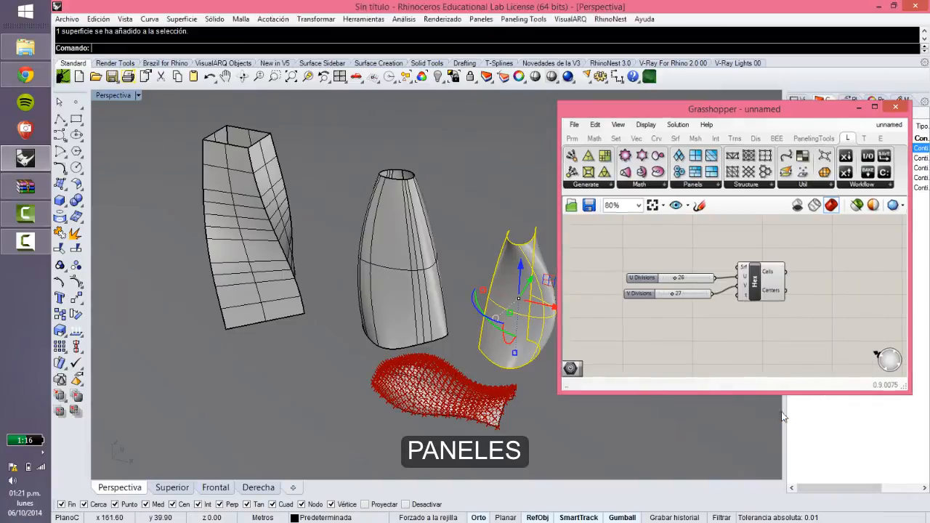
right_click_drag(499, 411, 517, 415)
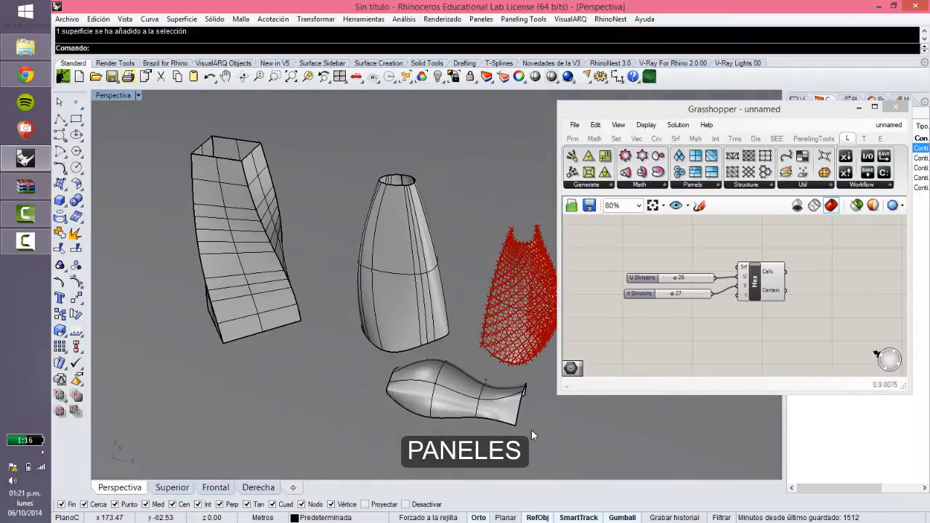
Select all the Rhino geometry and assign it to the Hex component's Srf input as multiple surfaces.
key("ctrl+a")
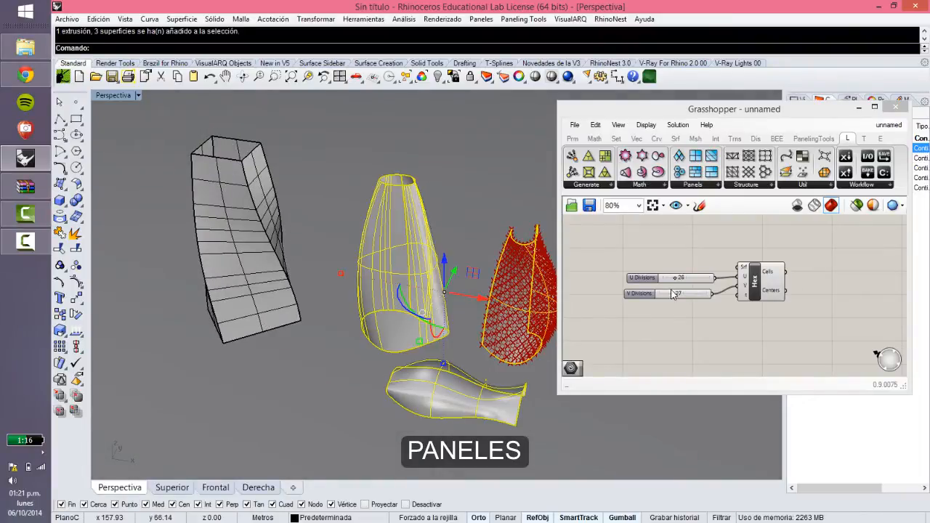
right_click(741, 272)
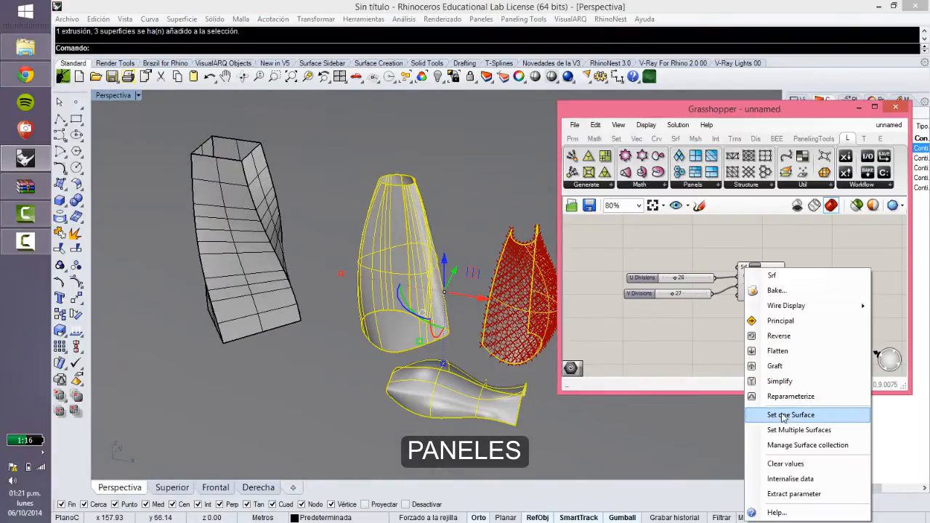
left_click(798, 429)
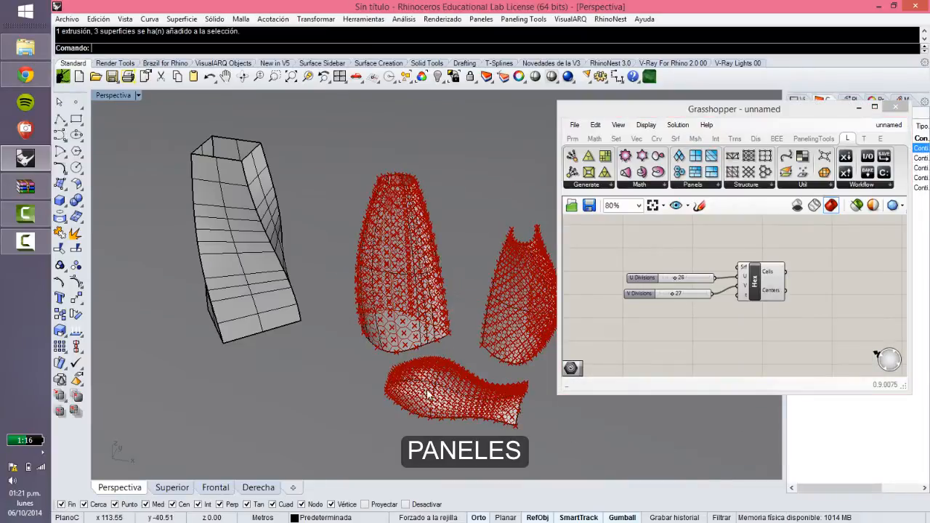
scroll(428, 394, "up", 4)
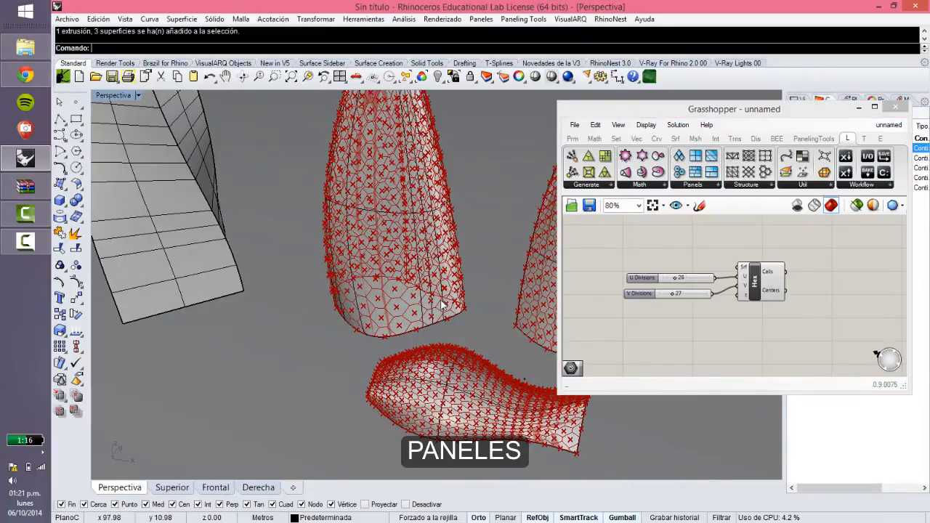
right_click_drag(441, 305, 388, 276)
Set the V Divisions slider to 23 and the U Divisions slider to 24.
left_click(637, 305)
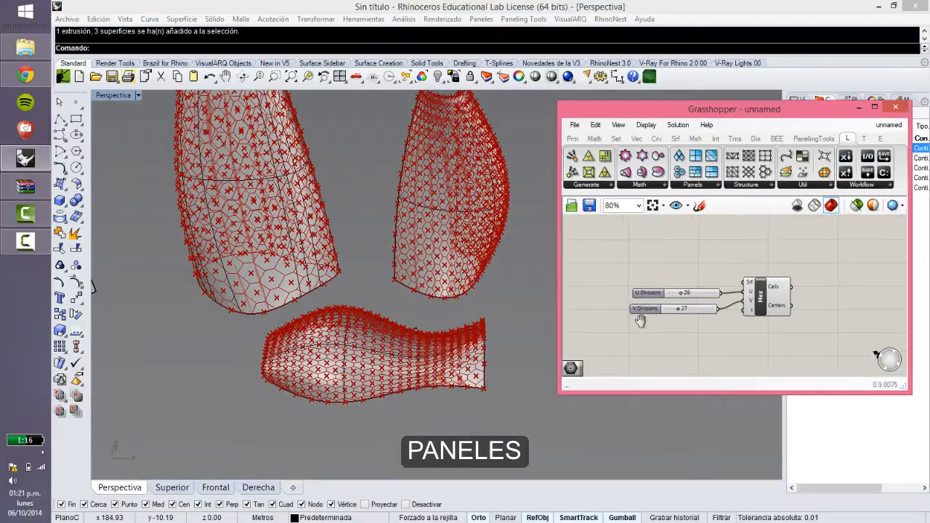
scroll(639, 320, "up", 5)
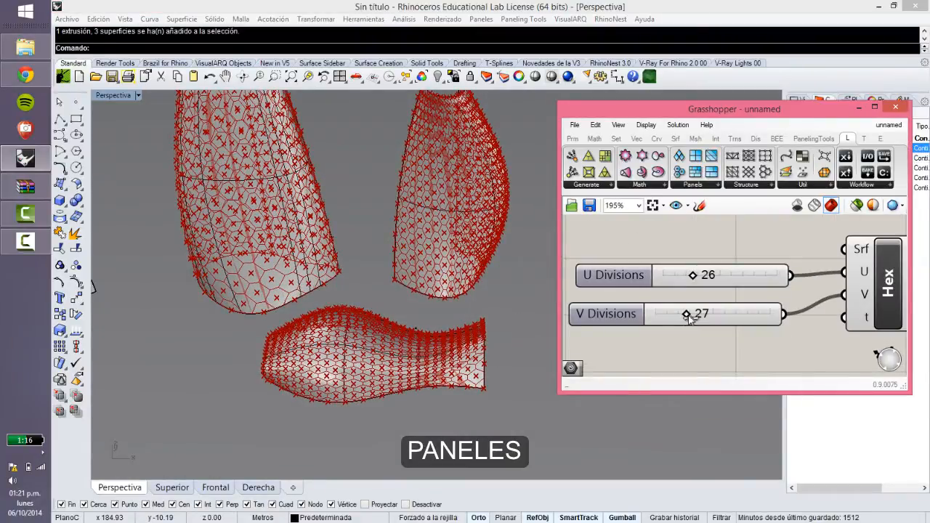
mouse_move(688, 316)
left_mouse_down()
mouse_move(673, 314)
mouse_move(687, 314)
left_mouse_up()
left_click_drag(695, 274, 692, 287)
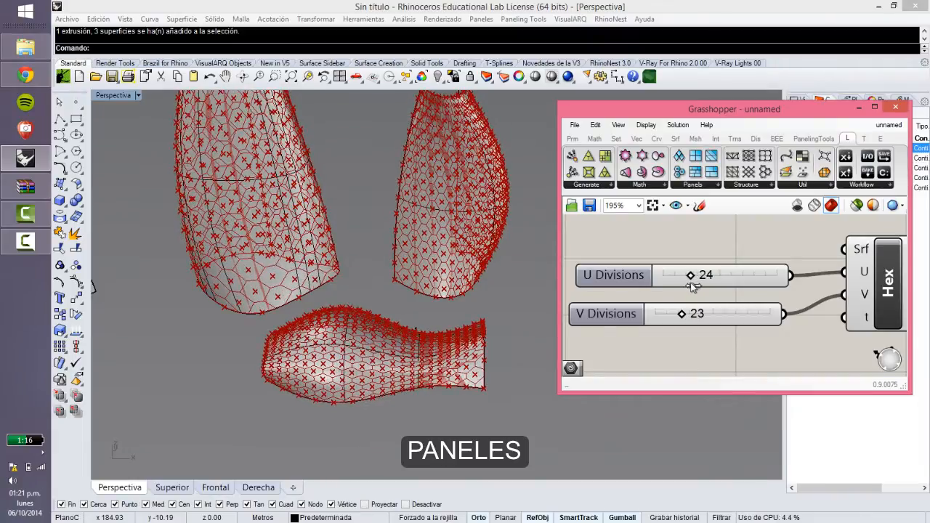
left_click(520, 323)
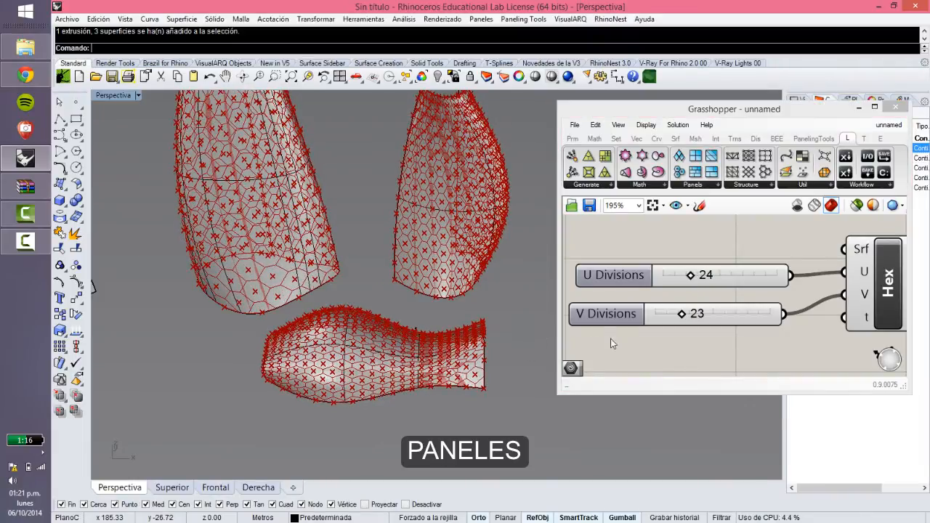
left_click(684, 342)
Bake the Hex component's Cells output onto layer Capa 02 as grouped geometry.
scroll(683, 342, "down", 5)
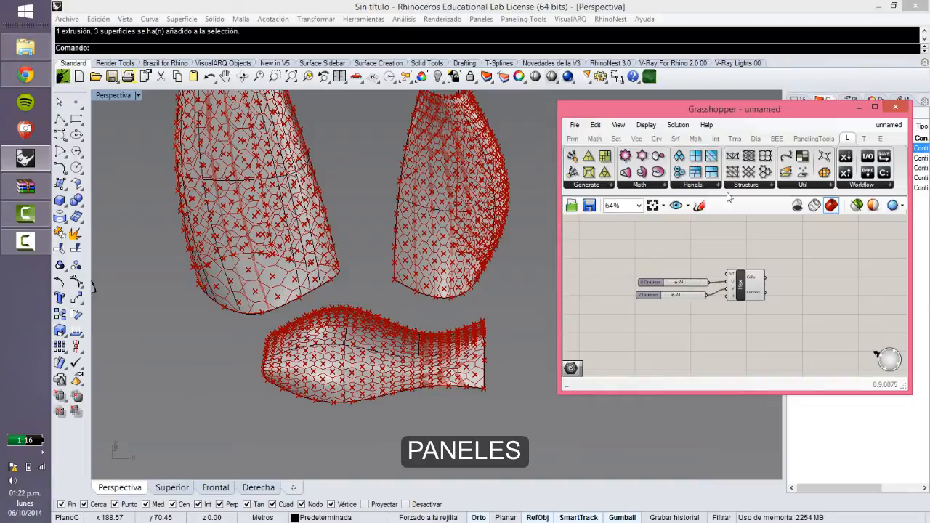
right_click(762, 273)
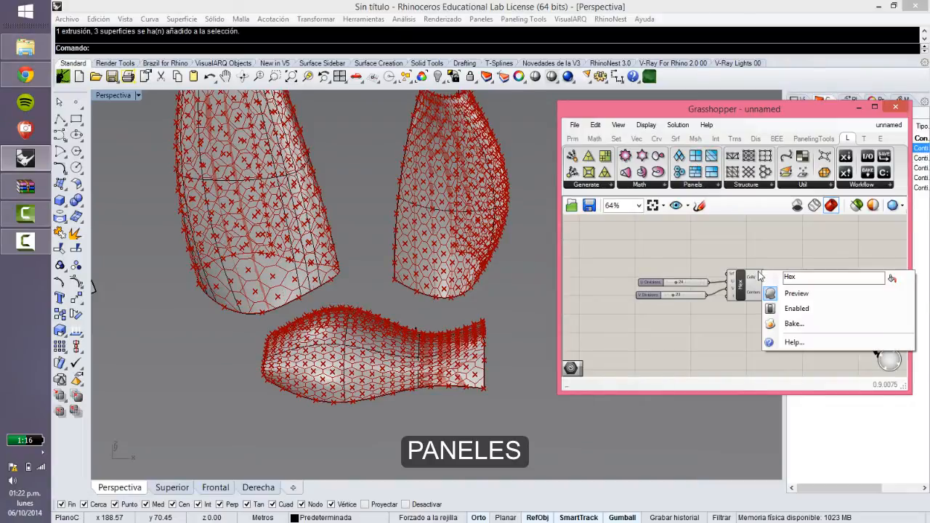
right_click(750, 284)
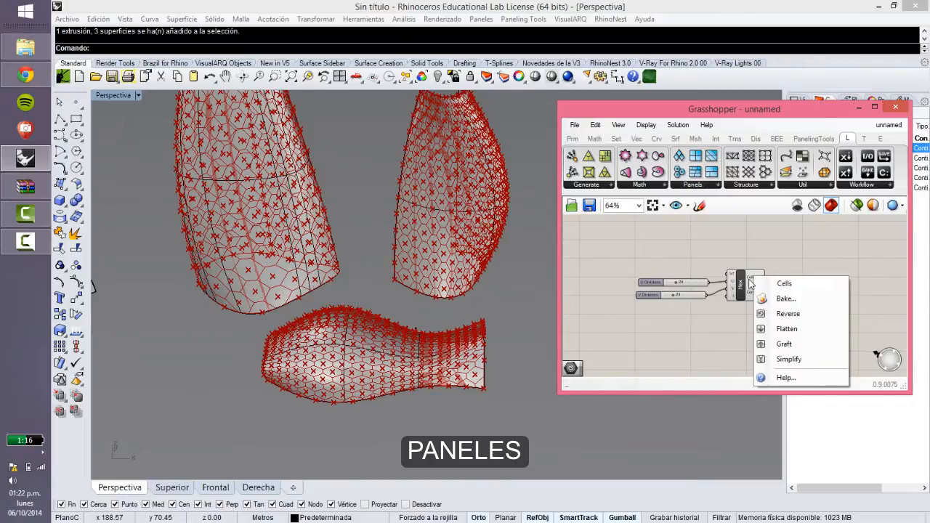
left_click(781, 299)
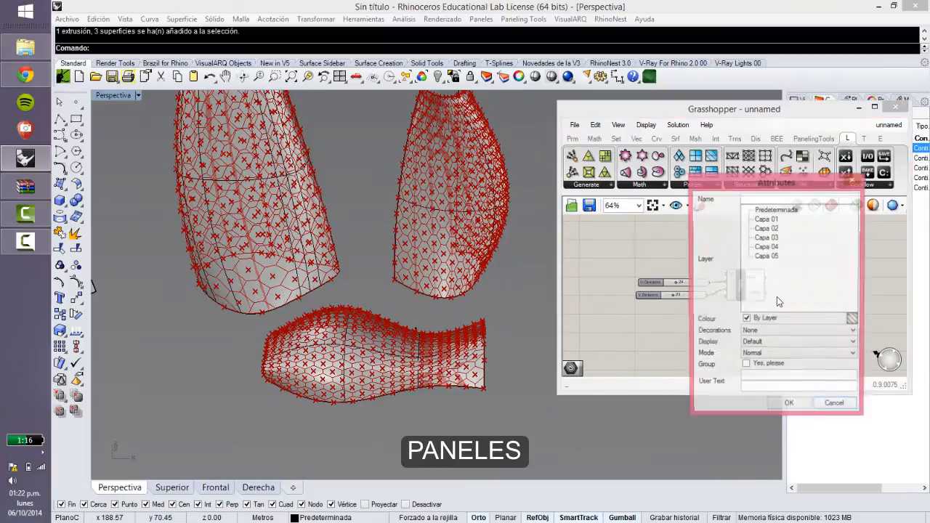
left_click(764, 228)
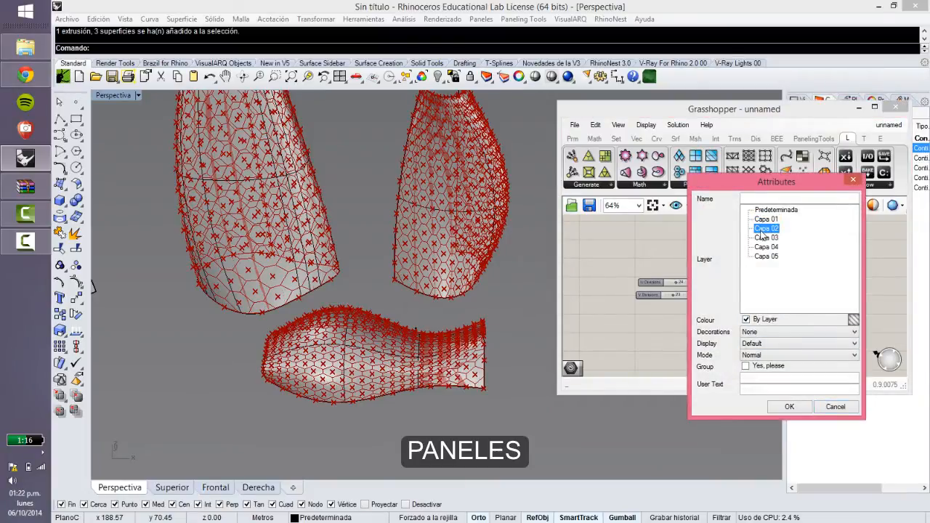
left_click(755, 368)
left_click(790, 408)
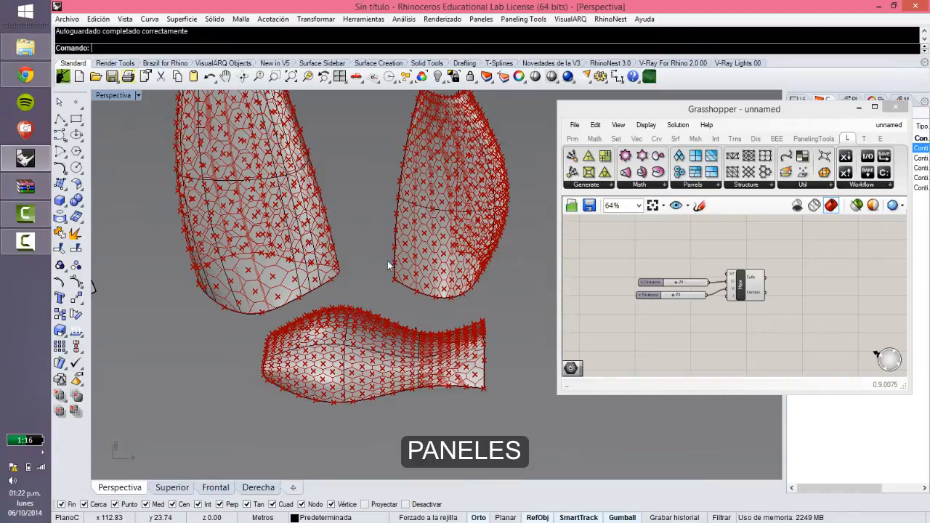
right_click(752, 281)
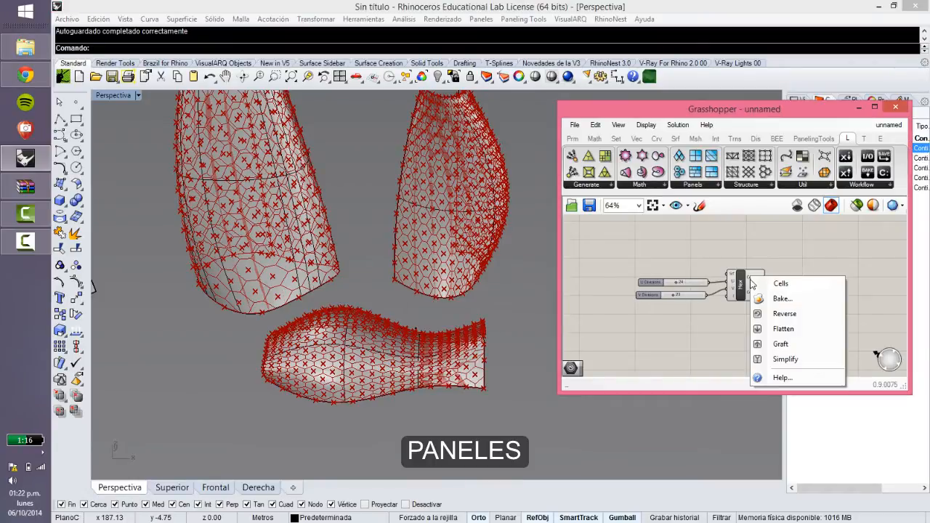
left_click(781, 299)
left_click(538, 215)
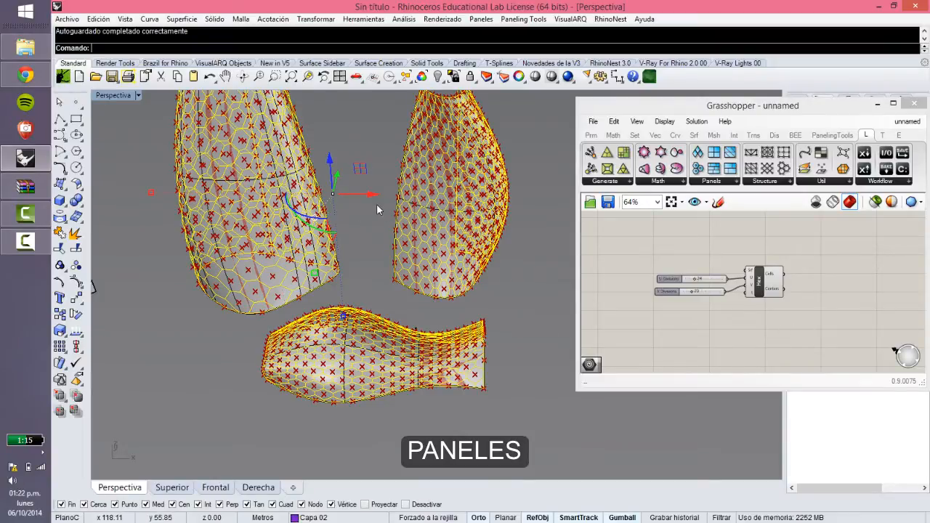
Move the baked hexagonal curves with the gumball to an empty area clear of the original surfaces.
left_click_drag(361, 196, 484, 225)
right_click_drag(484, 225, 399, 237)
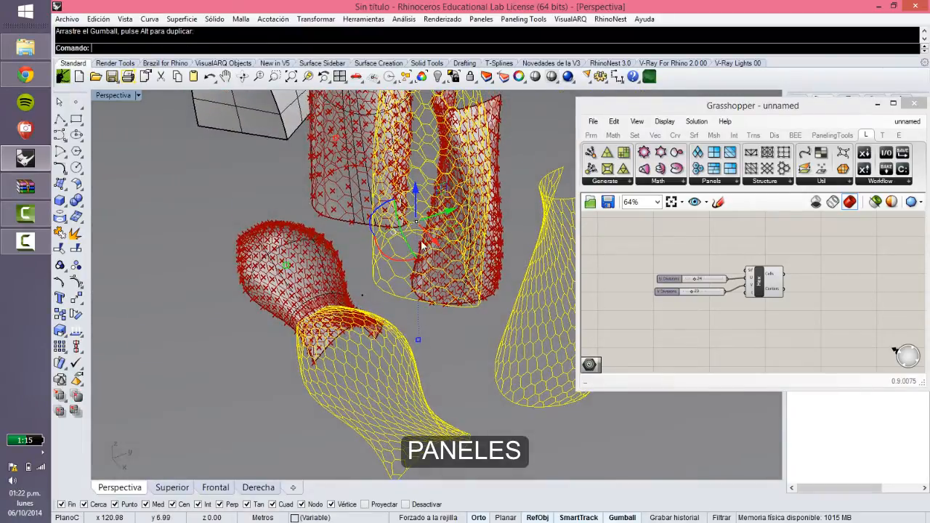
left_click_drag(428, 240, 546, 408)
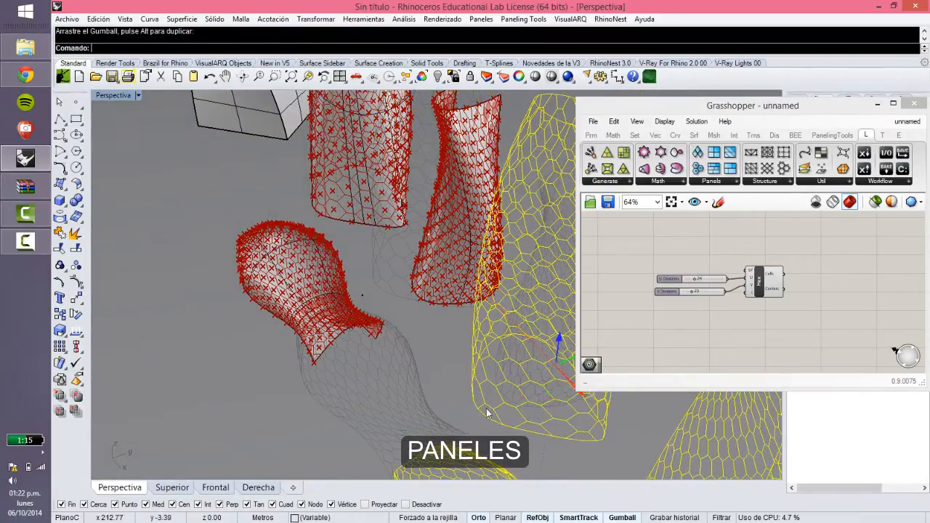
left_click(429, 394)
right_click_drag(504, 404, 539, 339)
left_click(551, 302)
scroll(539, 337, "down", 6)
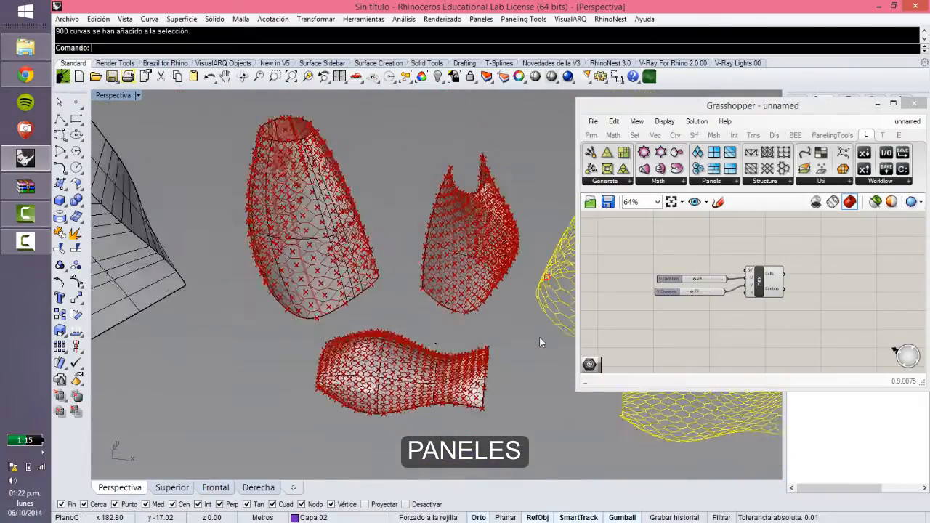
Examine the baked hexagonal curves beside the original surfaces, keeping the Grasshopper window clear of them, and select the curve group.
left_click_drag(638, 106, 204, 109)
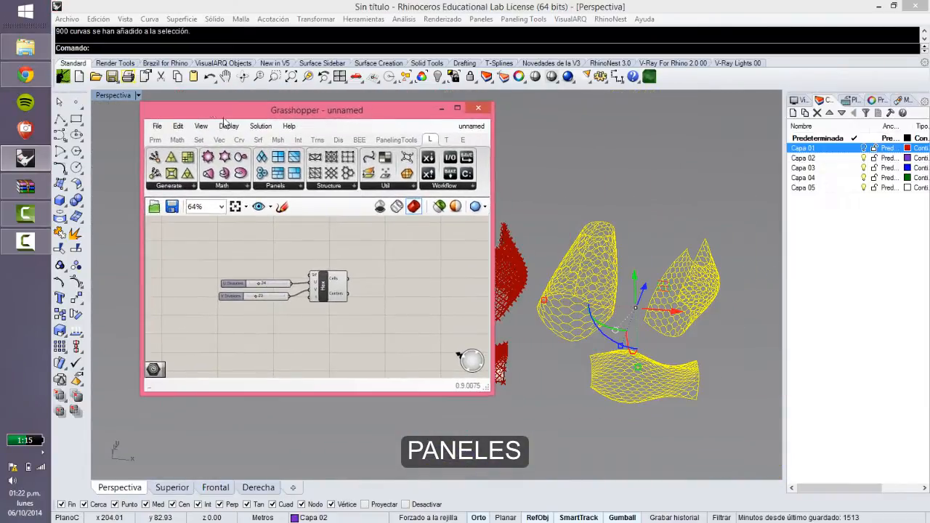
left_click(658, 428)
scroll(668, 396, "up", 6)
right_click_drag(669, 394, 613, 358)
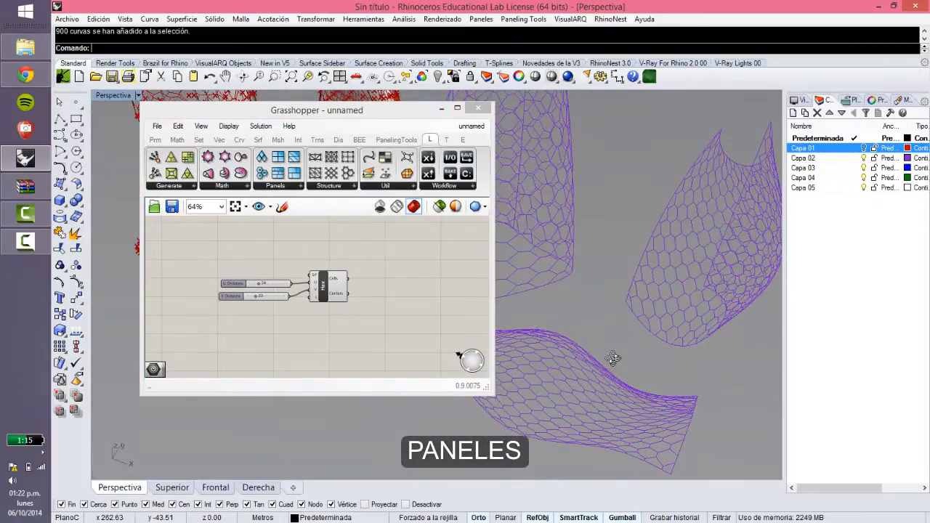
left_click_drag(378, 110, 833, 187)
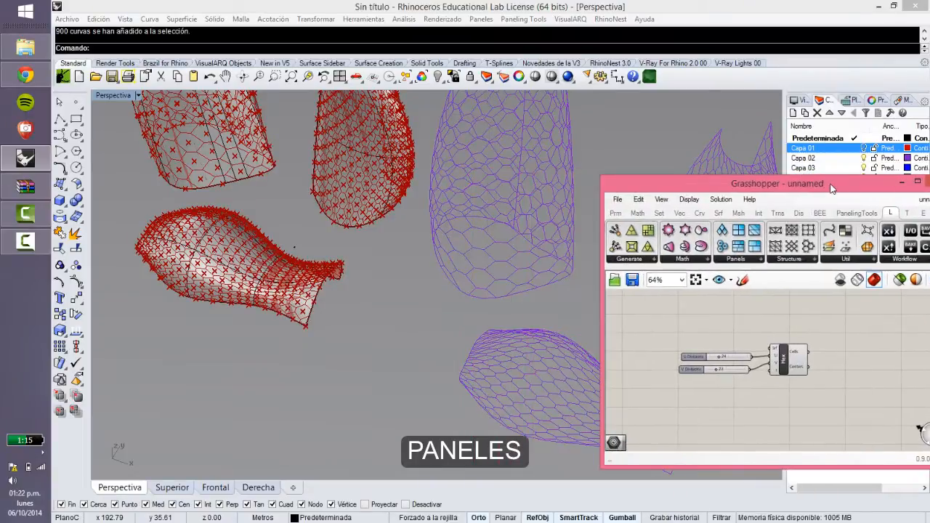
left_click(506, 175)
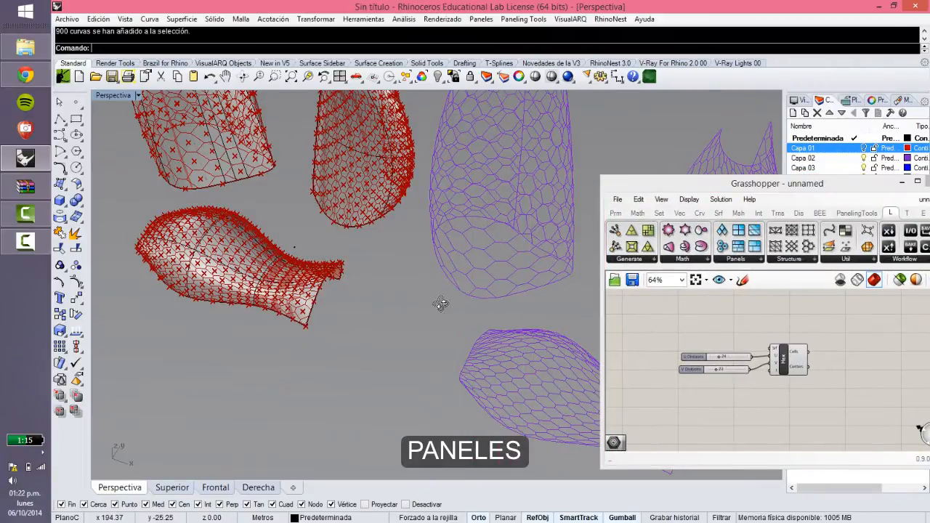
right_click_drag(441, 303, 504, 270)
left_click(663, 189)
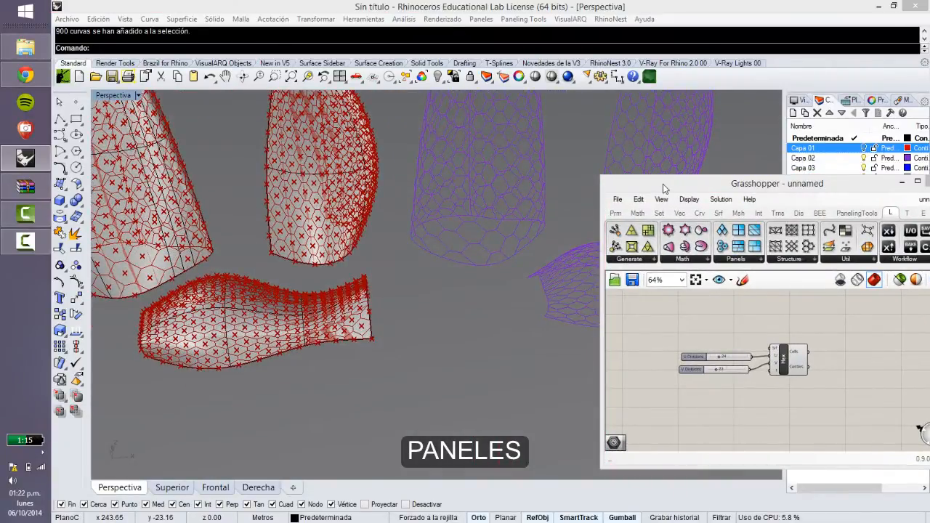
left_click_drag(663, 188, 590, 104)
left_click(473, 191)
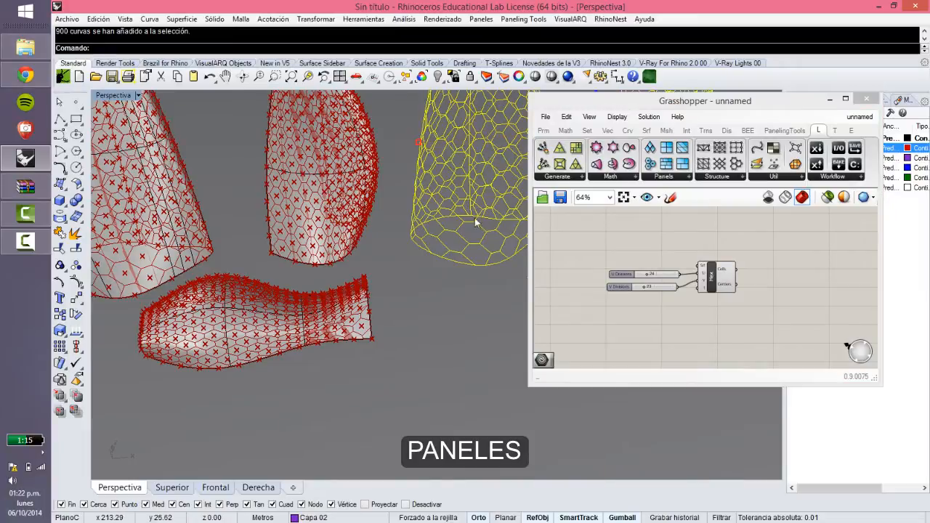
Set the Hex component's U Divisions slider to 22.
left_click(484, 345)
right_click_drag(630, 296, 636, 326)
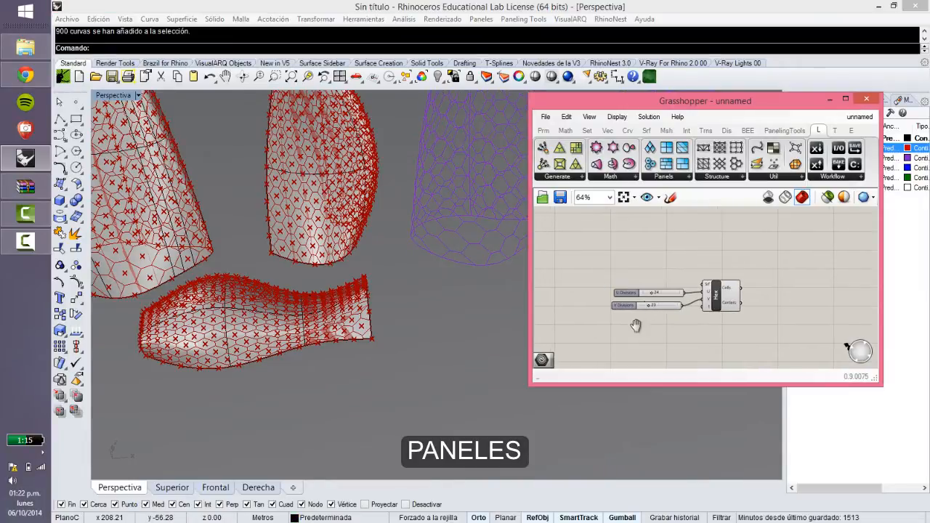
scroll(647, 298, "up", 5)
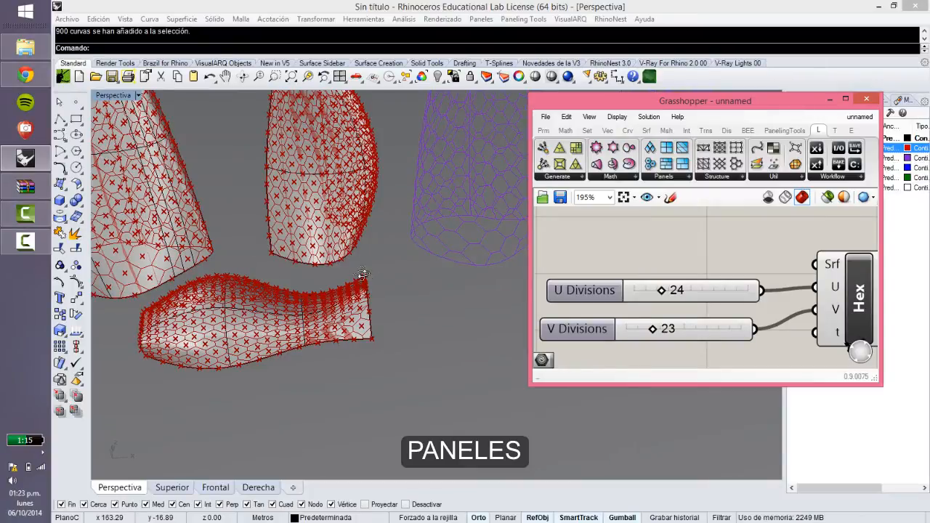
right_click_drag(362, 274, 378, 287)
left_click_drag(663, 292, 659, 293)
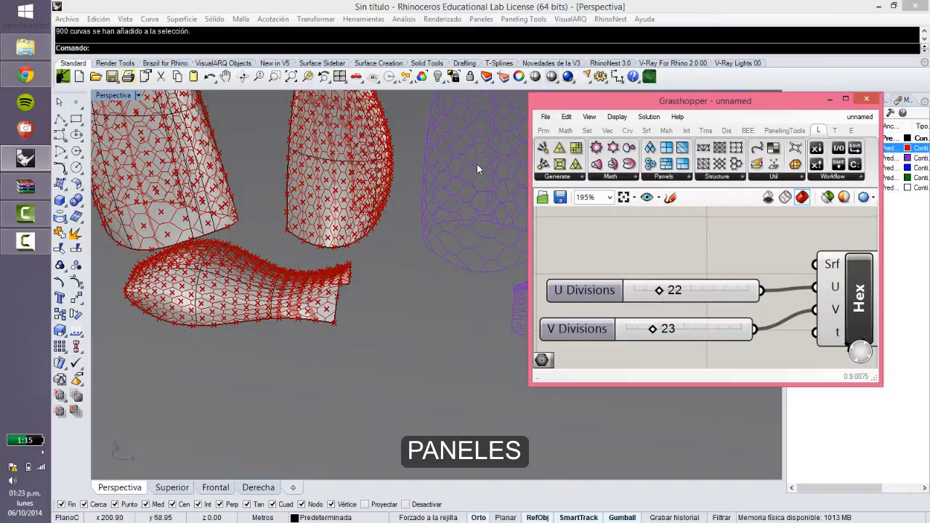
Delete the baked group of hexagonal curves beside the original surfaces.
left_click(492, 187)
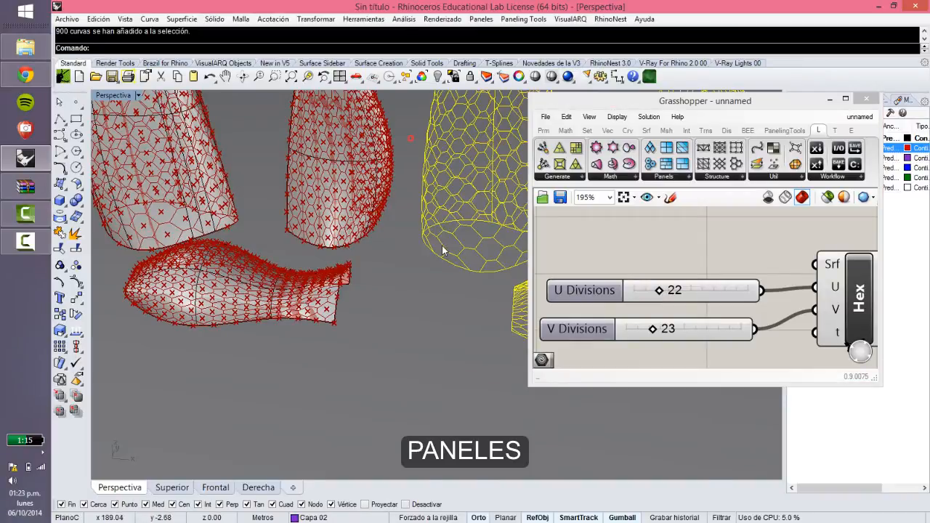
right_click_drag(414, 266, 420, 286)
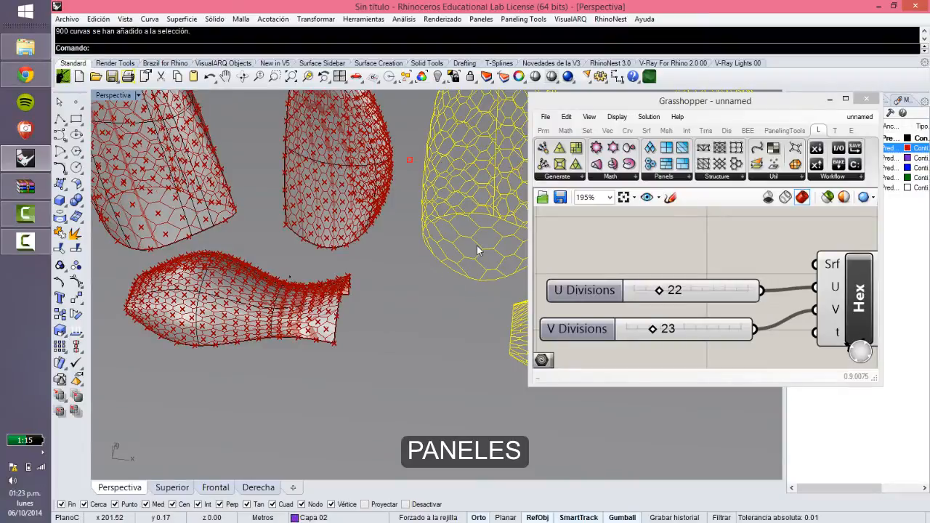
key("Delete")
Set the broad curved front face of the box-shaped tower as the single surface for the Hex component's Srf input.
right_click_drag(390, 308, 154, 185)
scroll(176, 193, "down", 3)
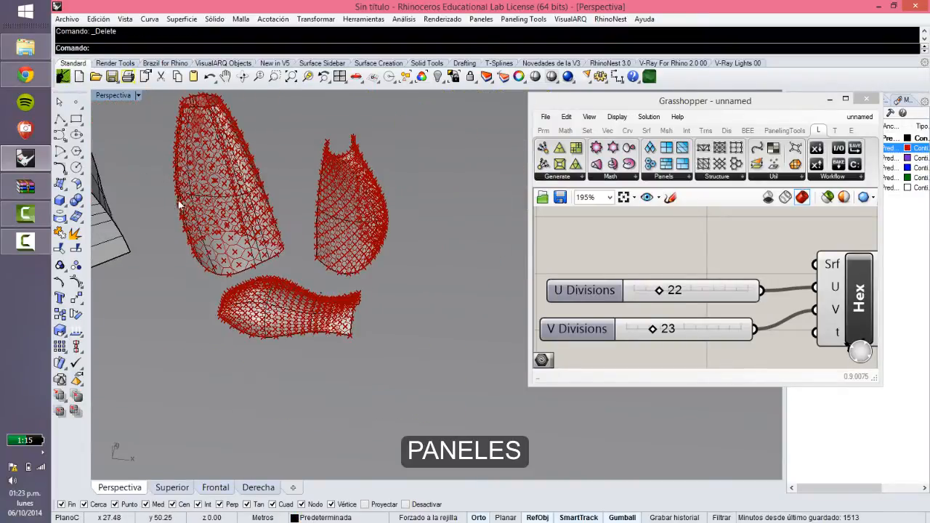
right_click_drag(197, 209, 307, 269, "shift")
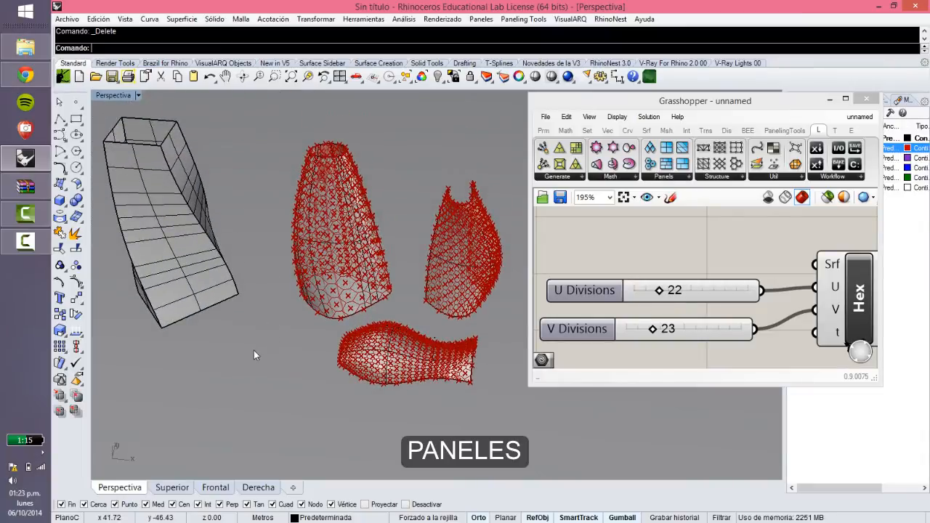
right_click_drag(254, 350, 259, 310)
left_click(785, 268)
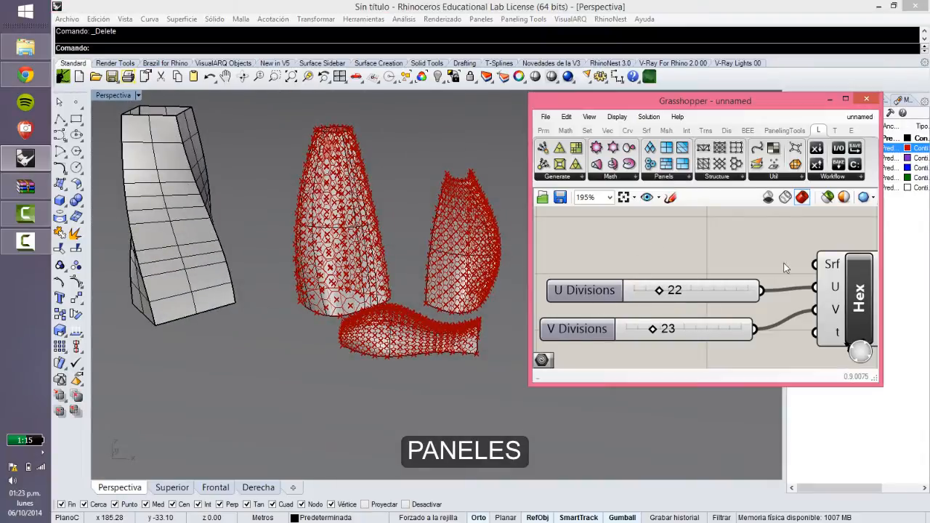
right_click(832, 266)
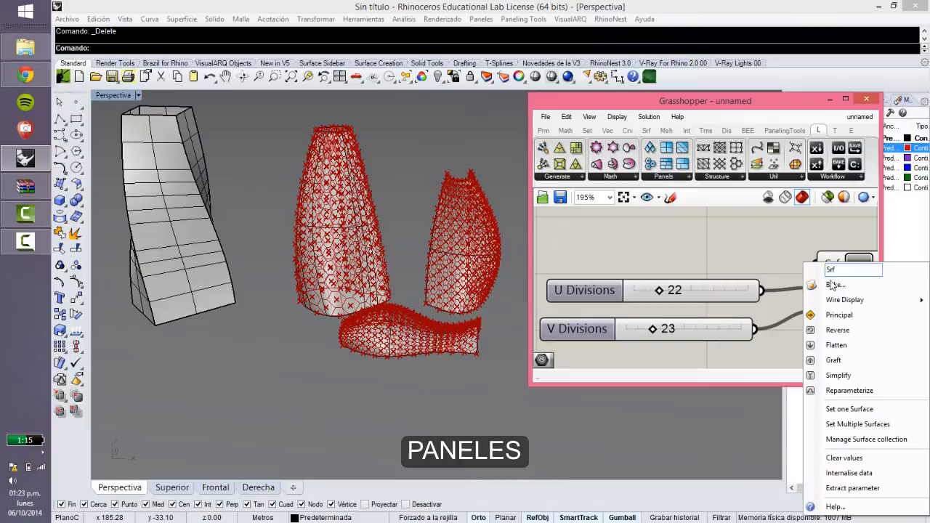
left_click(843, 407)
left_click(197, 311)
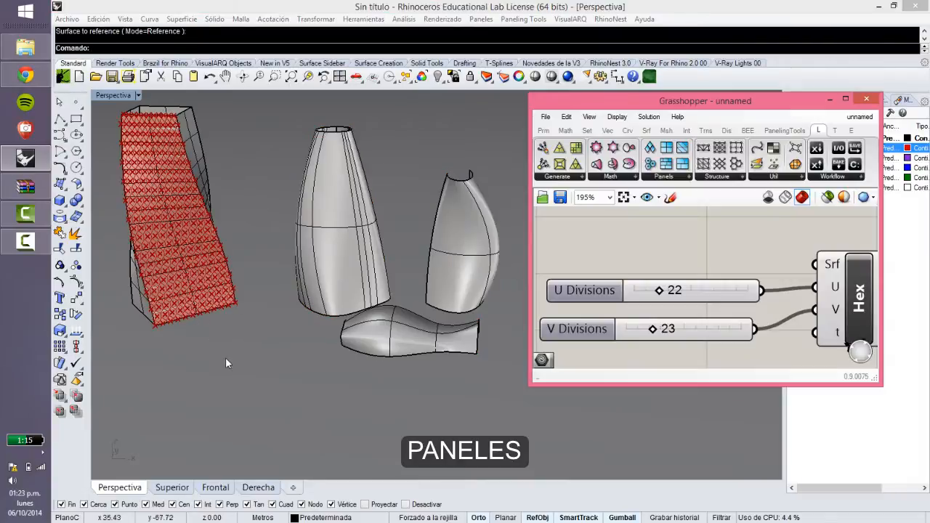
Set the Hex component's U Divisions to 10 and V Divisions to 20, checking the cells on the tower face.
scroll(174, 353, "up", 5)
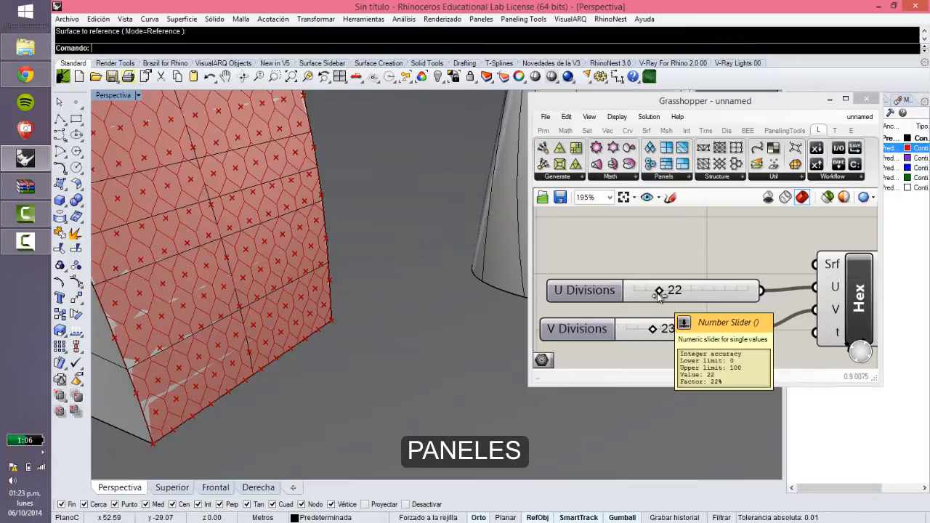
mouse_move(659, 291)
left_mouse_down()
mouse_move(668, 292)
mouse_move(645, 293)
left_mouse_up()
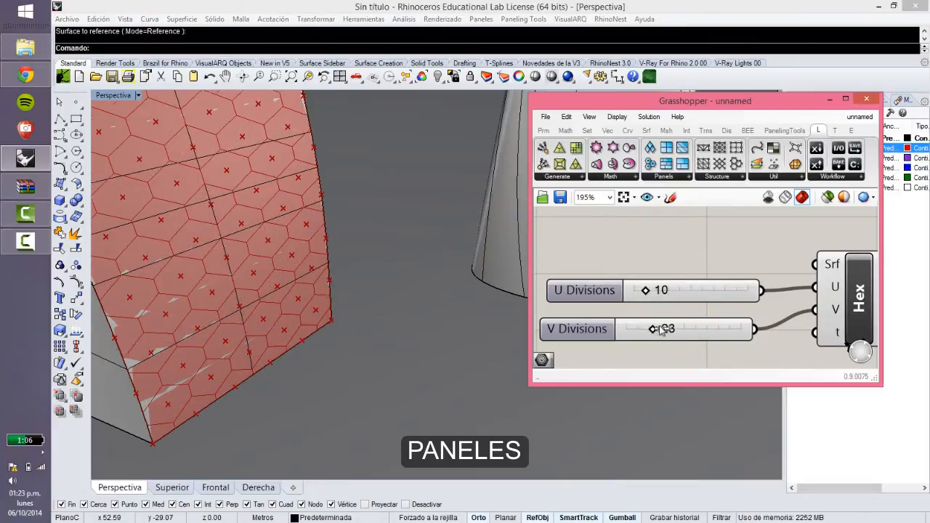
mouse_move(660, 329)
left_mouse_down()
mouse_move(678, 329)
mouse_move(657, 329)
left_mouse_up()
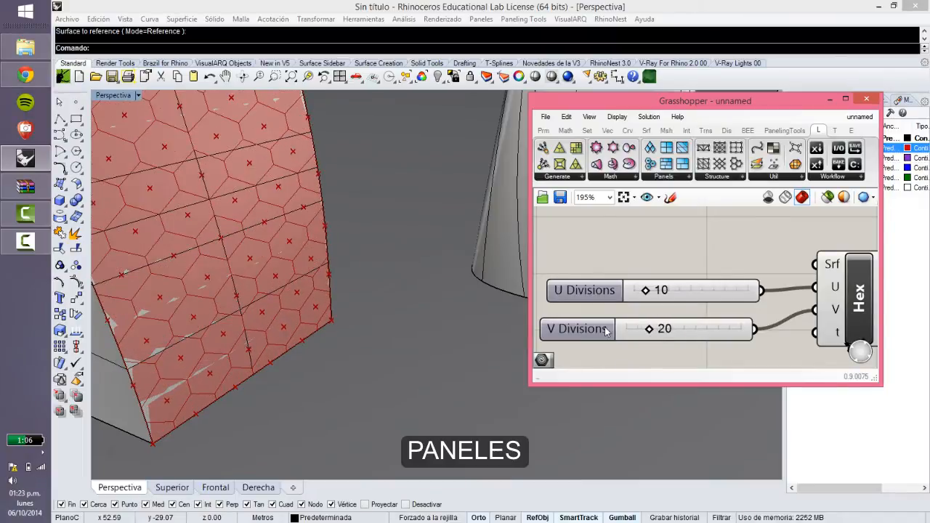
scroll(399, 295, "down", 5)
right_click_drag(400, 295, 387, 335)
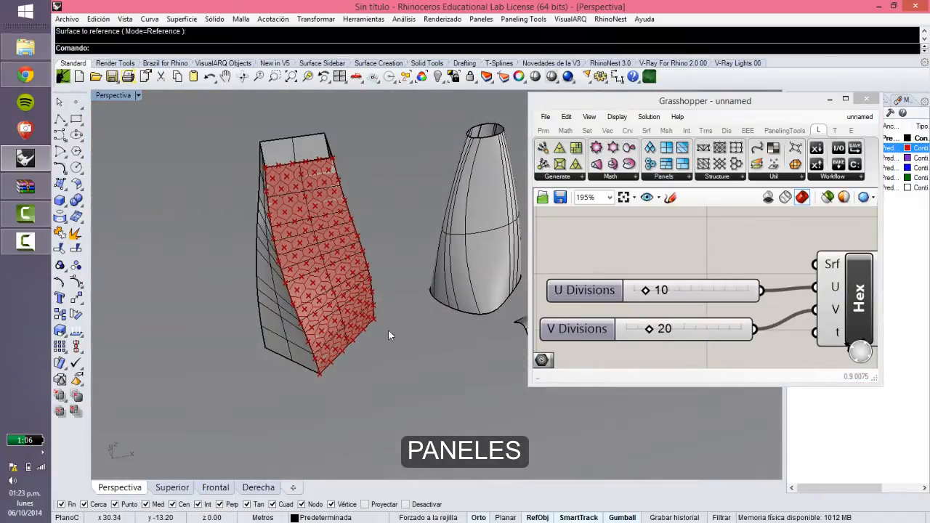
scroll(360, 329, "up", 5)
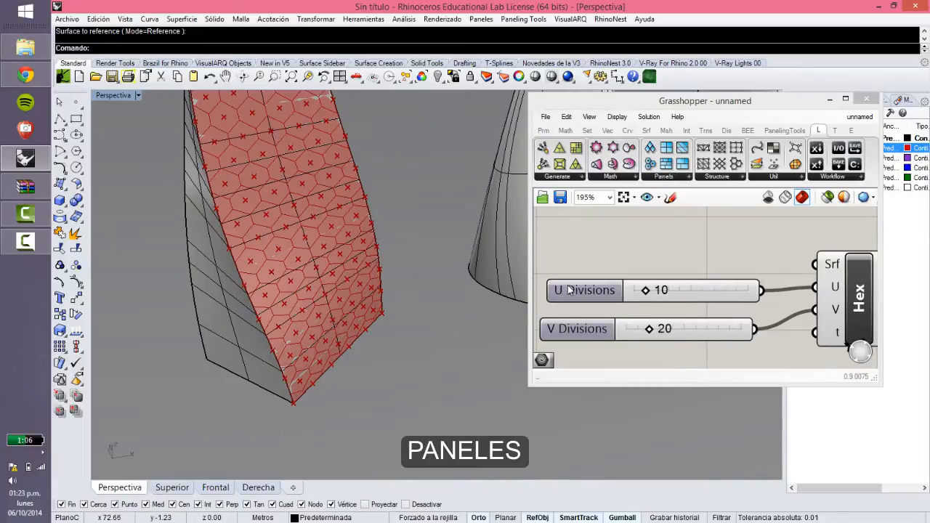
Add a Grid structure component from the Structure tools to the canvas, placed below the Hex component.
left_click(690, 247)
scroll(632, 269, "down", 4)
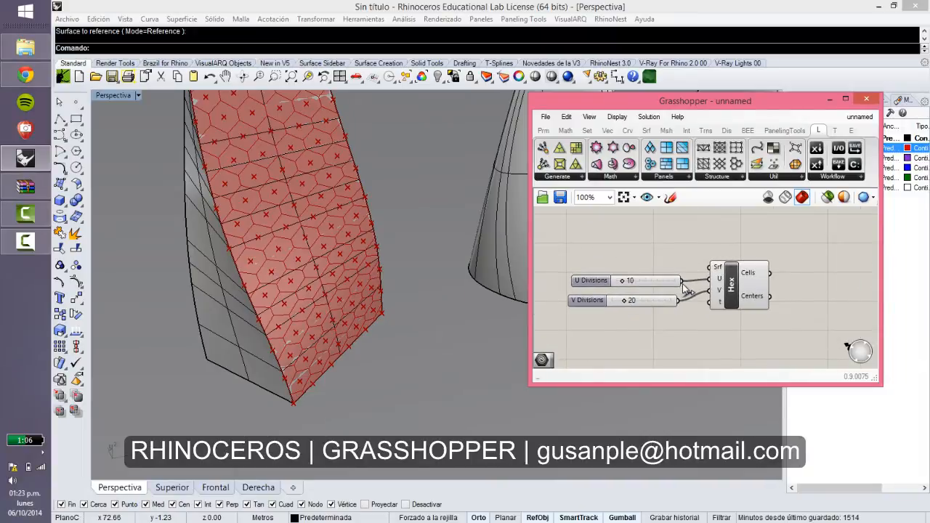
left_click(414, 347)
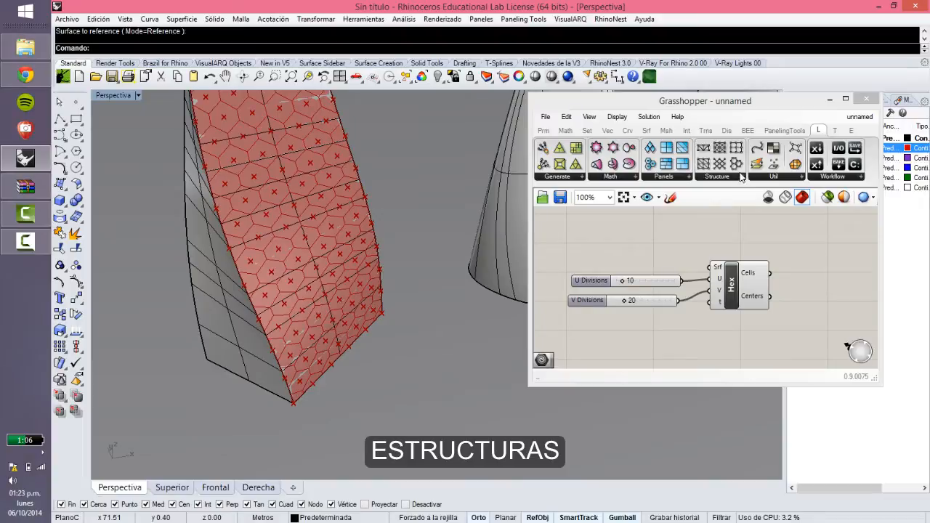
left_click(735, 149)
left_click(738, 353)
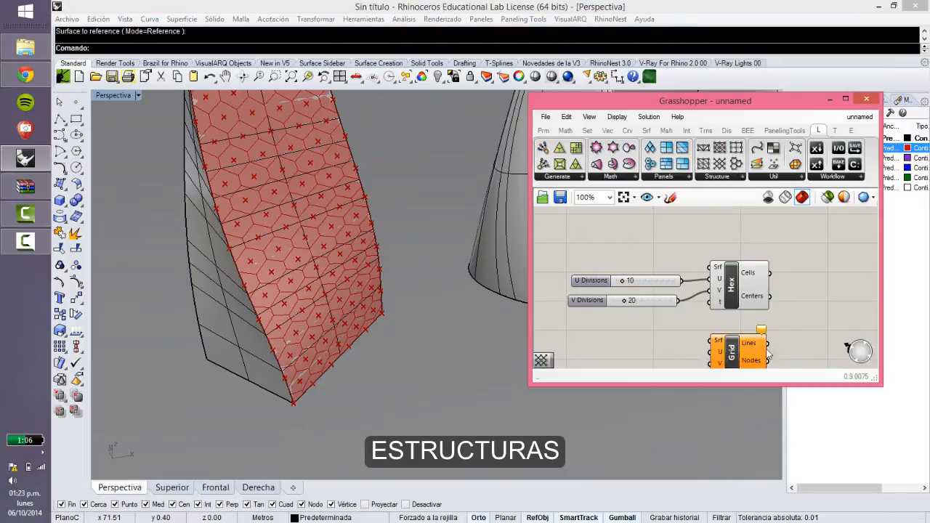
right_click_drag(811, 291, 808, 222)
left_click_drag(731, 284, 733, 314)
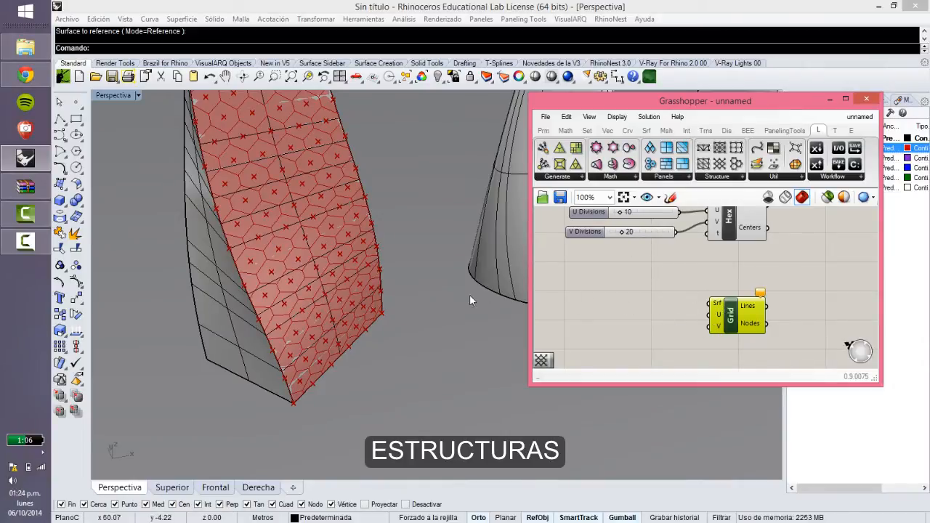
Set the tapered round tower as the single surface for the Grid component's Srf input.
scroll(445, 334, "down", 5)
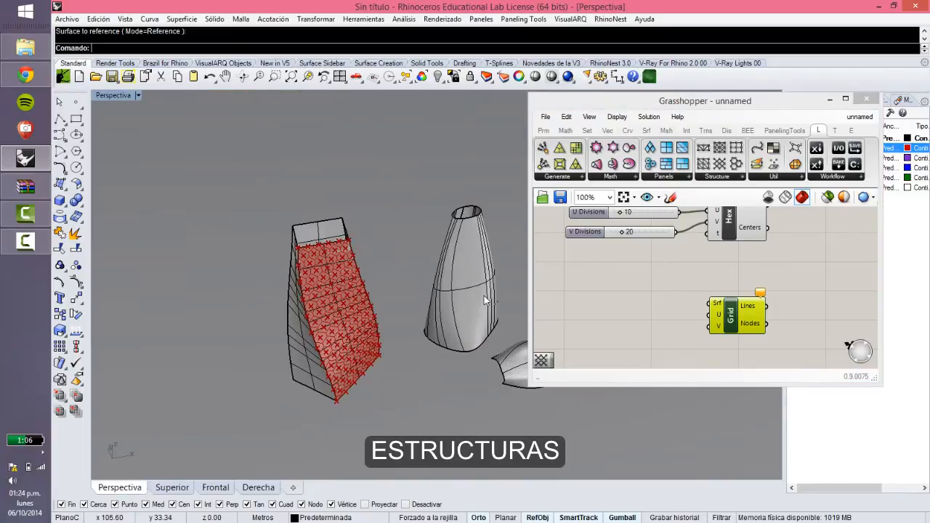
right_click(716, 309)
left_click(762, 415)
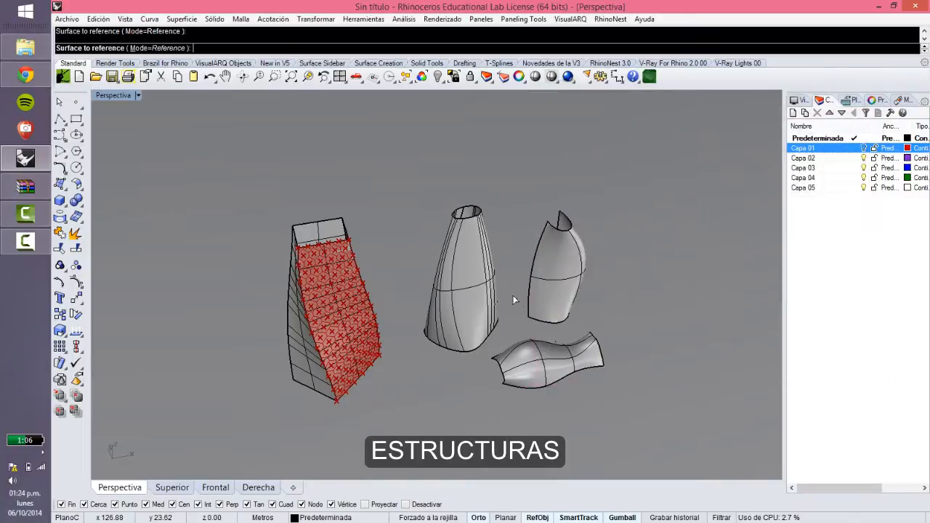
left_click(501, 297)
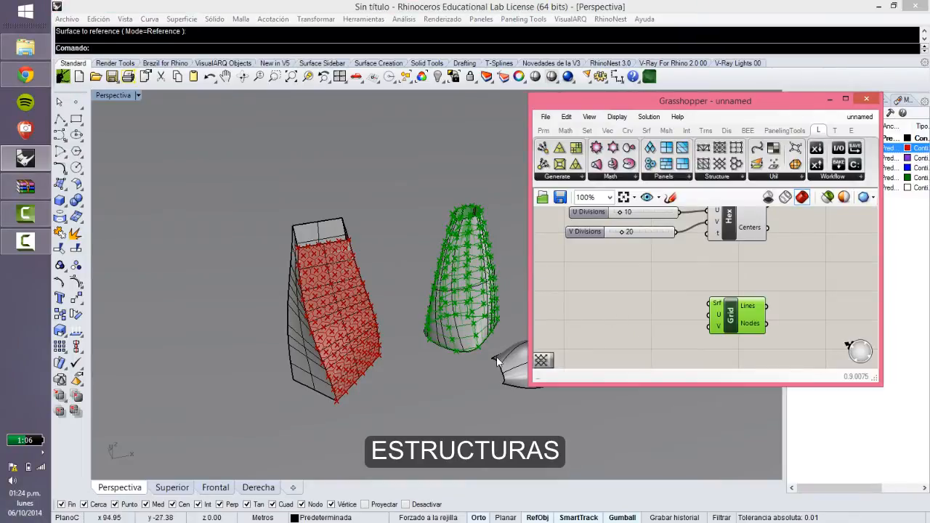
right_click_drag(458, 355, 408, 356)
scroll(485, 346, "up", 8)
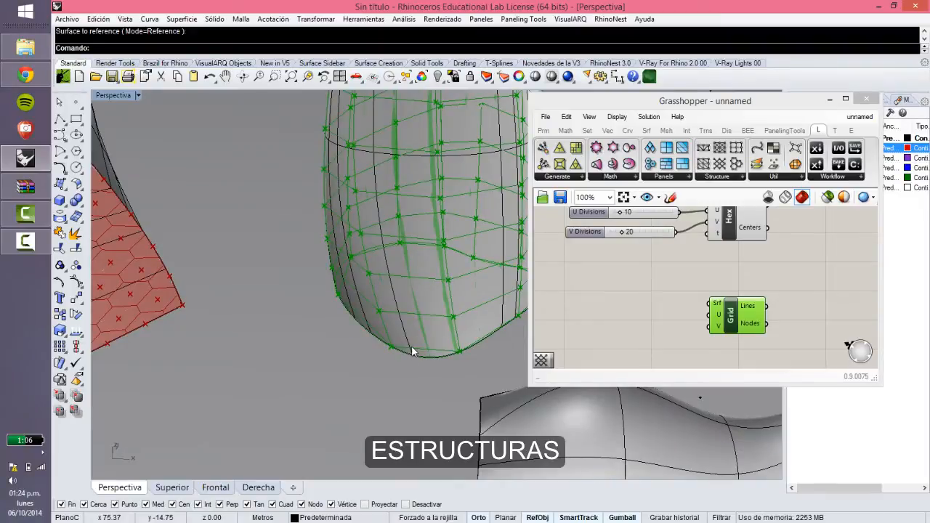
Duplicate the U and V Divisions sliders beside the Grid component and connect the copies to its U and V inputs.
left_click(636, 306)
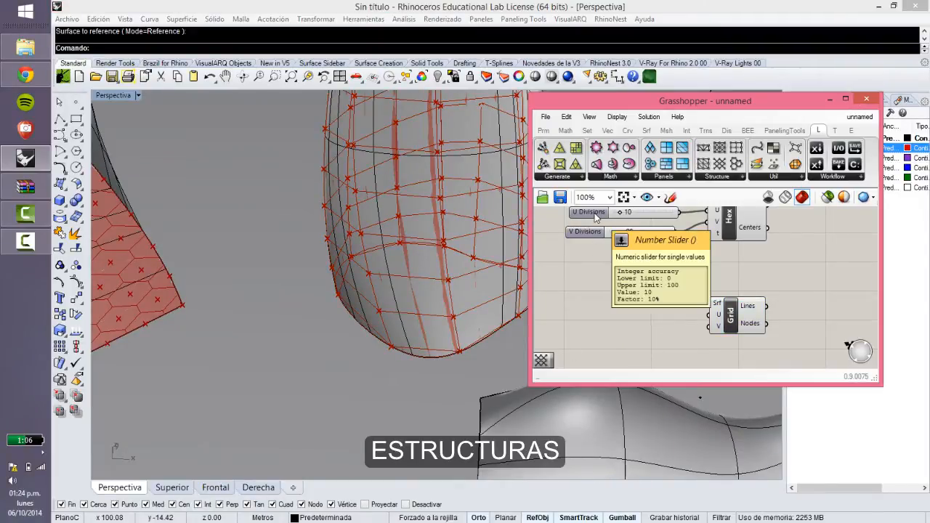
left_click(592, 212)
left_click(586, 232, "shift")
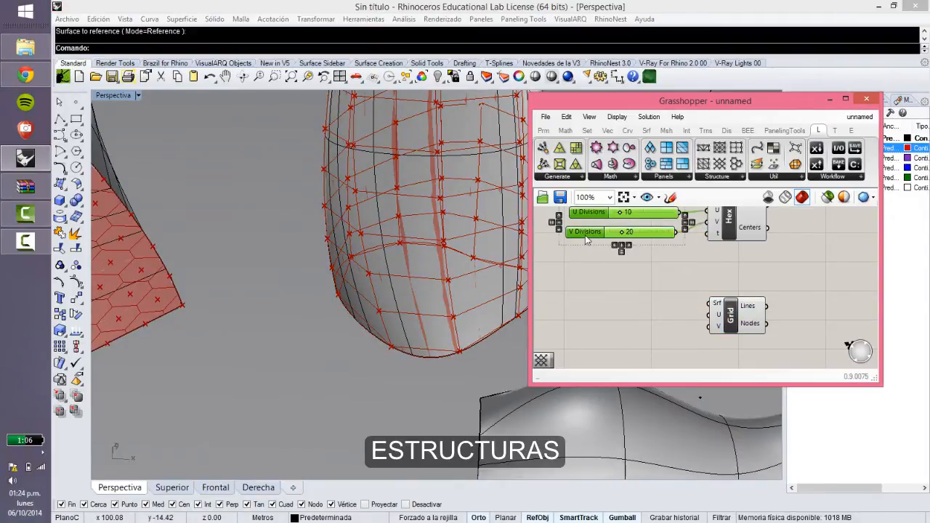
key("ctrl+c")
key("ctrl+v")
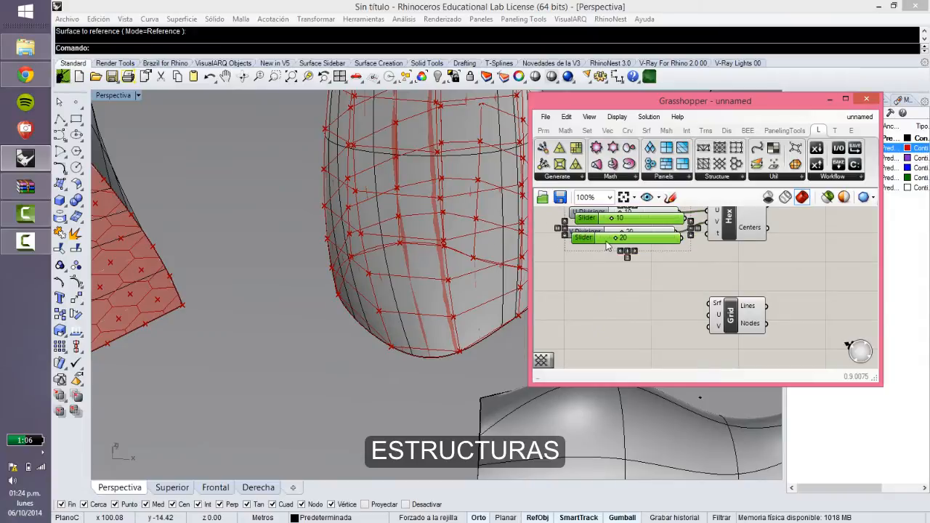
left_click_drag(602, 239, 581, 330)
left_click(661, 324)
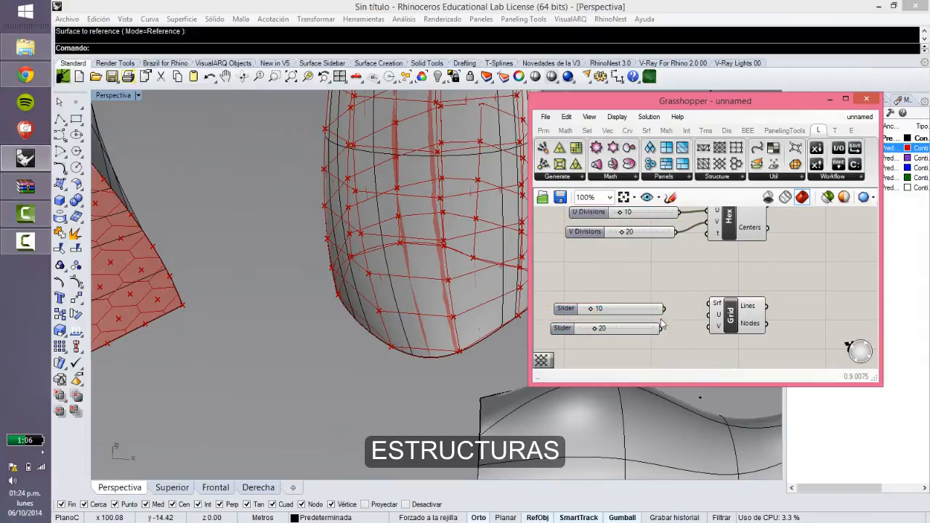
left_click_drag(664, 308, 710, 326)
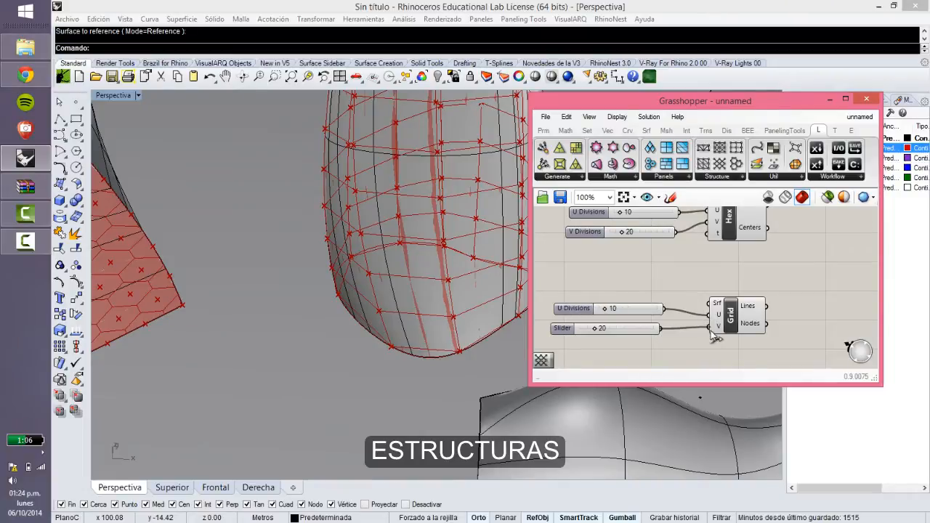
Set the Grid component's V Divisions to 26 and U Divisions to 38, checking the grid density on the round tower.
right_click_drag(317, 329, 314, 262)
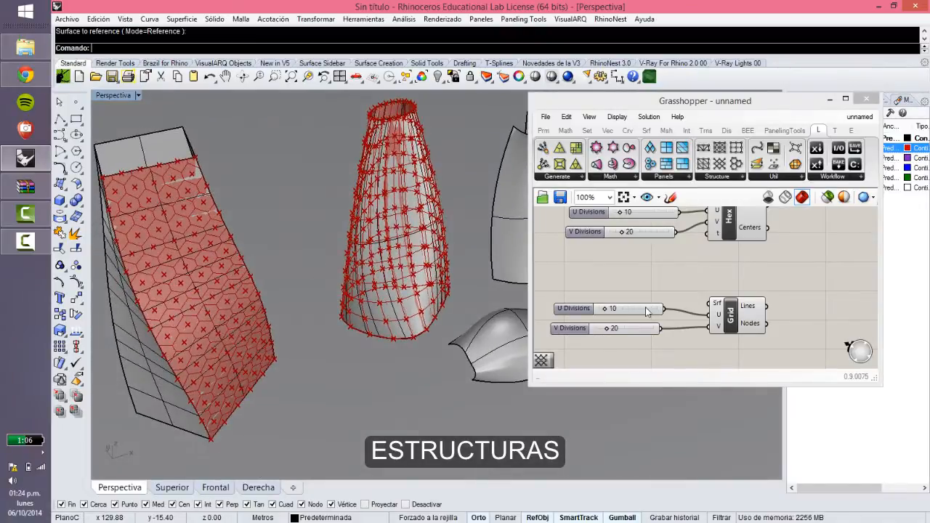
left_click_drag(608, 329, 610, 333)
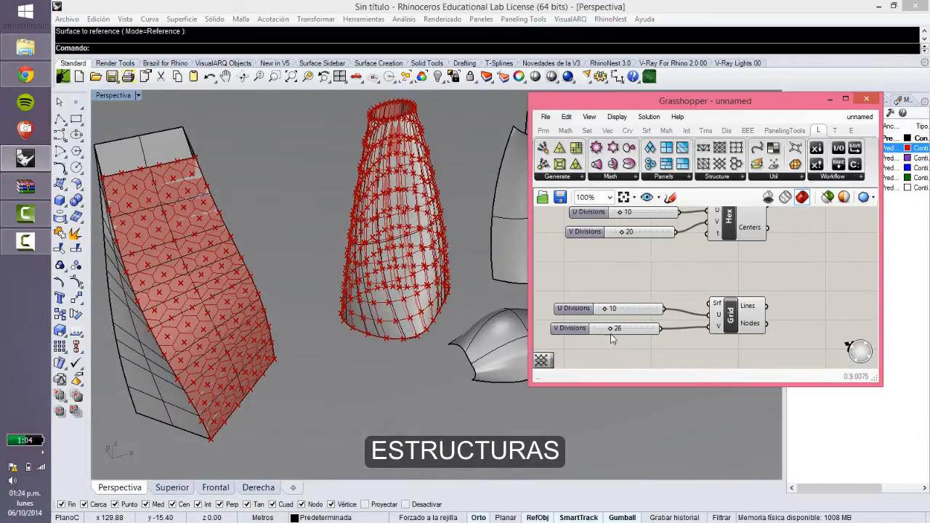
scroll(359, 342, "up", 6)
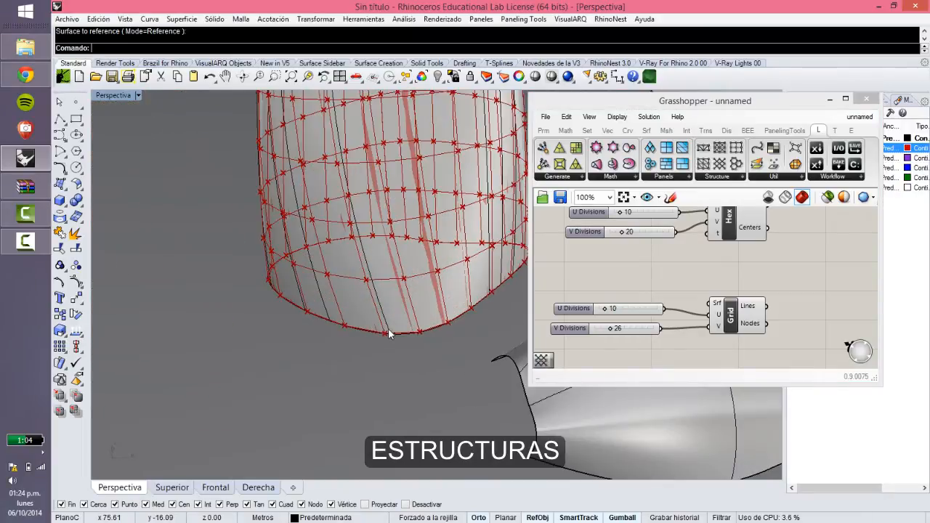
right_click_drag(354, 320, 636, 329)
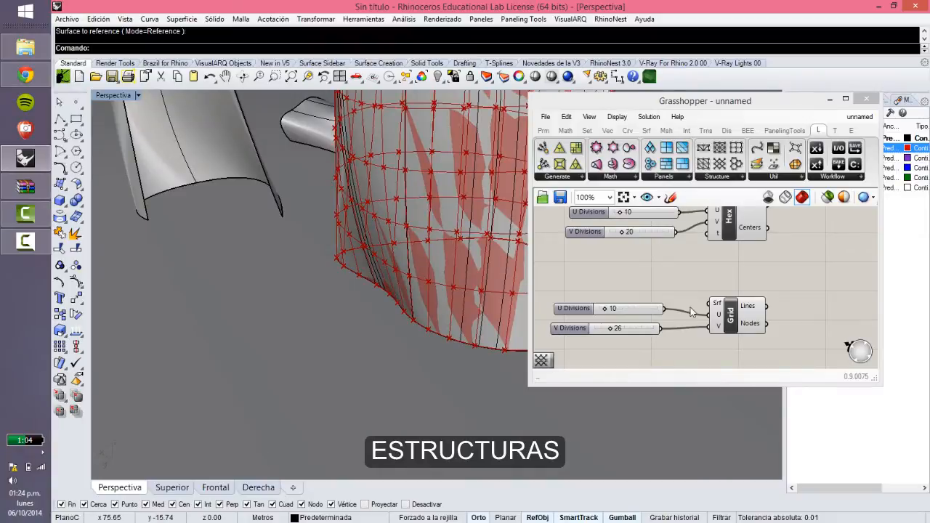
left_click_drag(602, 311, 622, 311)
scroll(419, 380, "down", 5)
right_click_drag(419, 380, 419, 271)
scroll(420, 274, "down", 2)
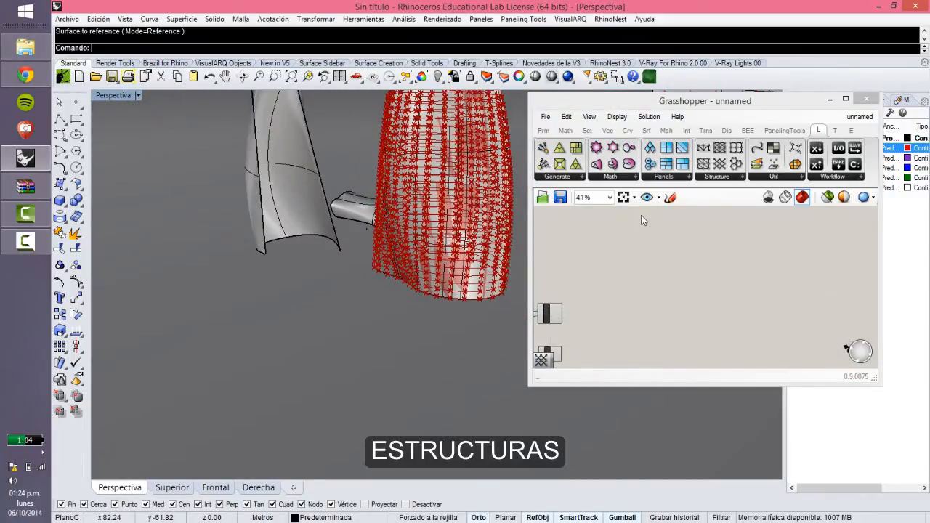
left_click(623, 197)
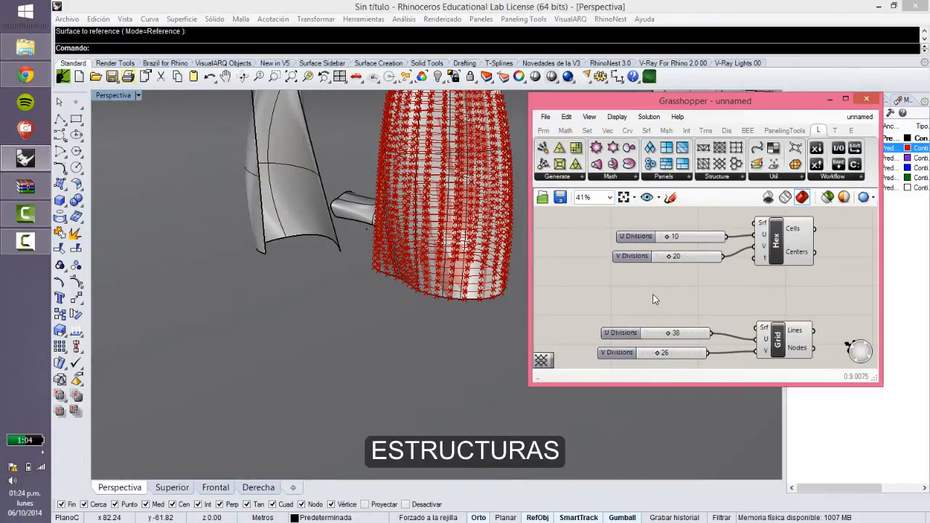
scroll(653, 299, "up", 4)
right_click_drag(405, 315, 603, 226)
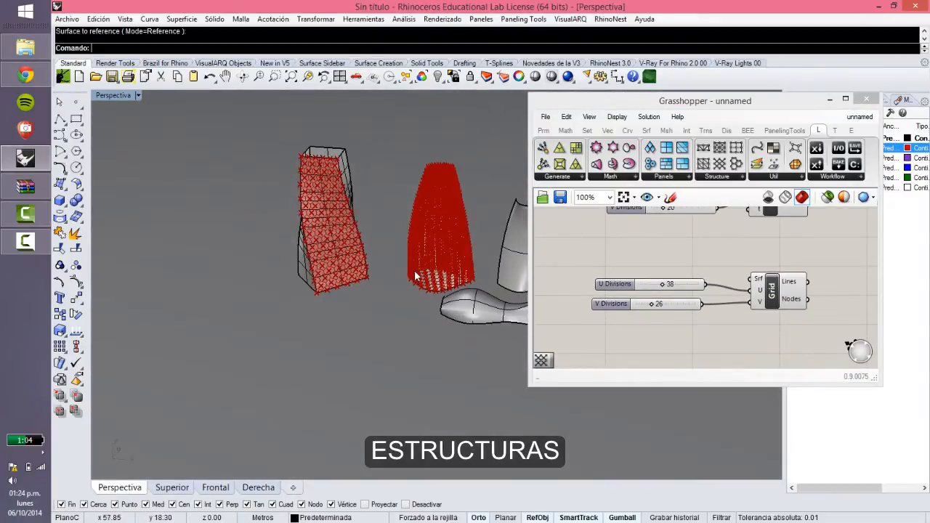
Set the open bulging shell beside the round tower as the single surface for the Grid component's Srf input.
scroll(420, 274, "up", 4)
right_click_drag(420, 274, 323, 284, "shift")
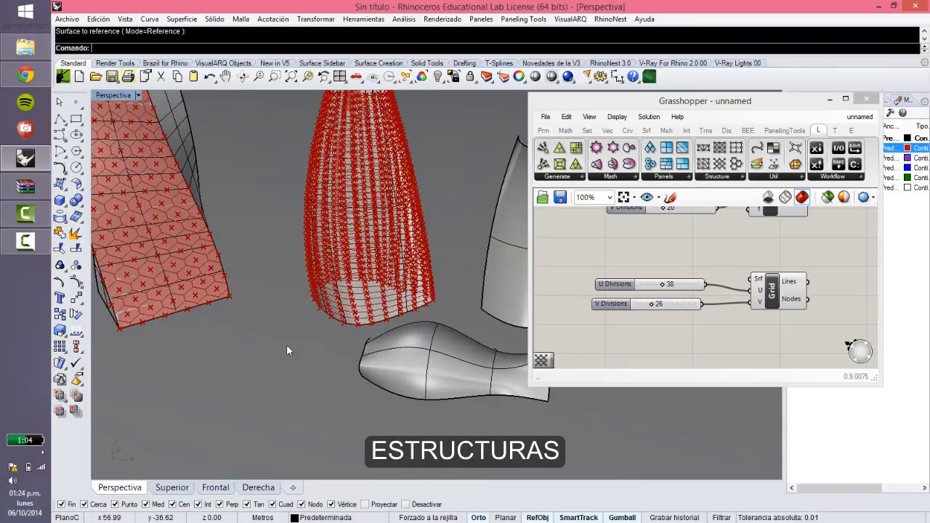
right_click_drag(286, 350, 370, 269)
left_click(369, 272)
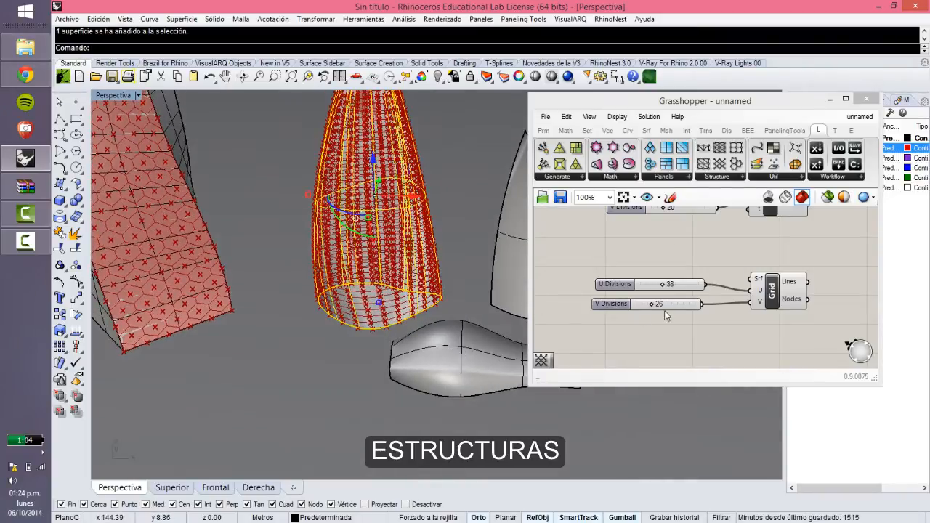
left_click(655, 344)
right_click(756, 279)
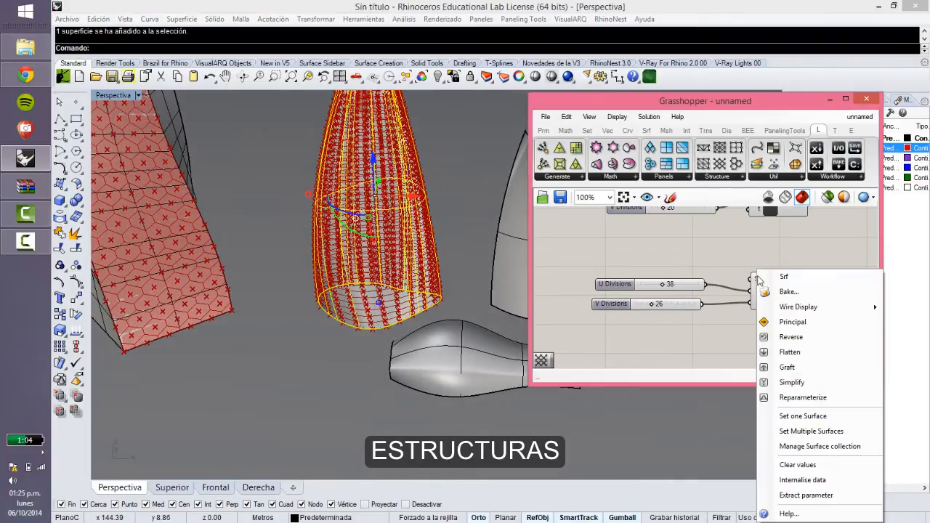
left_click(799, 430)
left_click(492, 283)
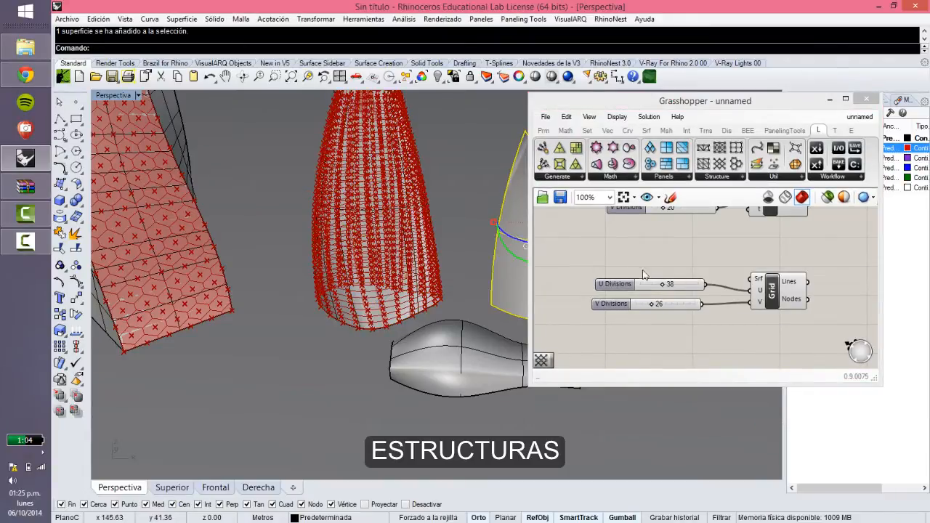
right_click(759, 277)
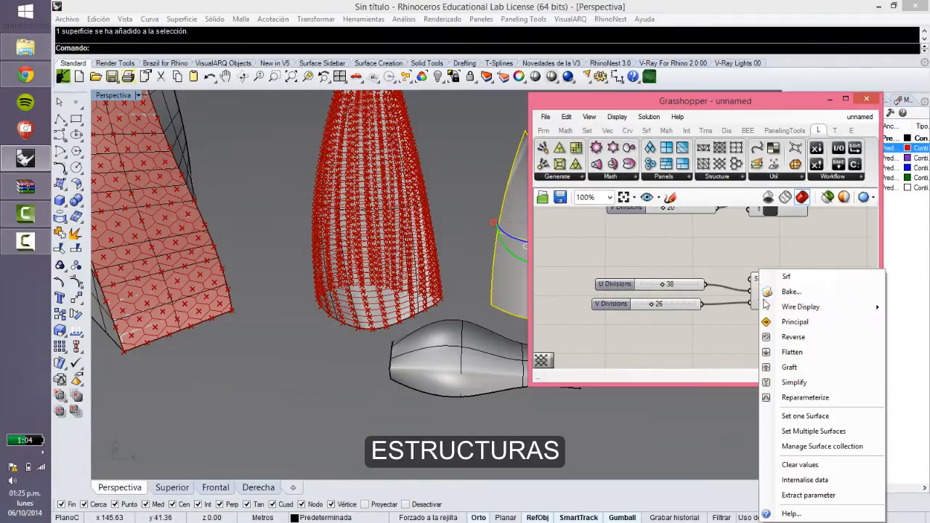
left_click(805, 416)
left_click(512, 254)
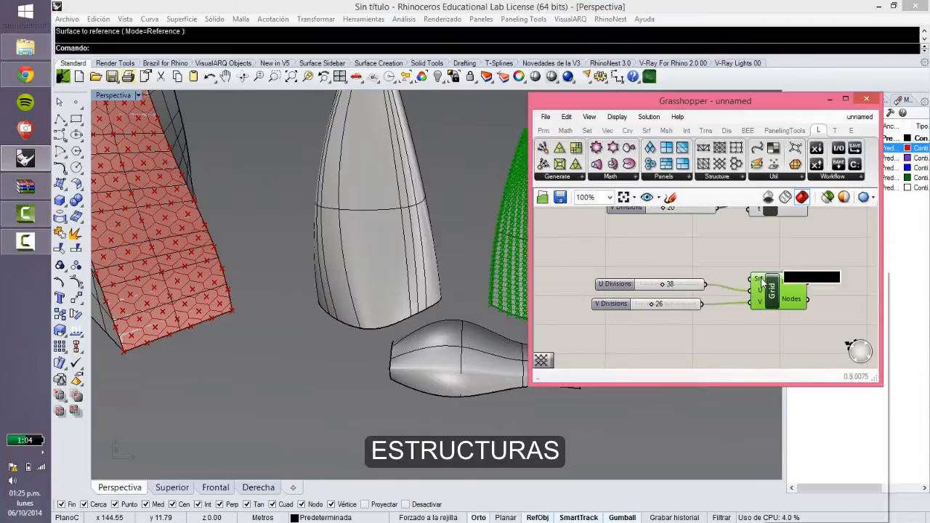
Assign the round tower, the bulging shell and the lying vase-like surface together as multiple surfaces for the Grid's Srf input.
right_click(762, 277)
left_click(812, 432)
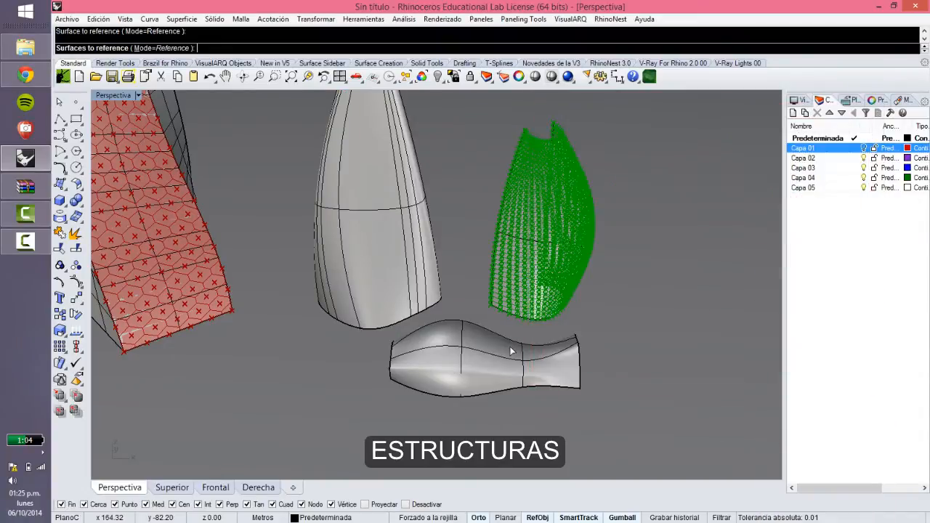
left_click_drag(510, 348, 387, 234)
key("Return")
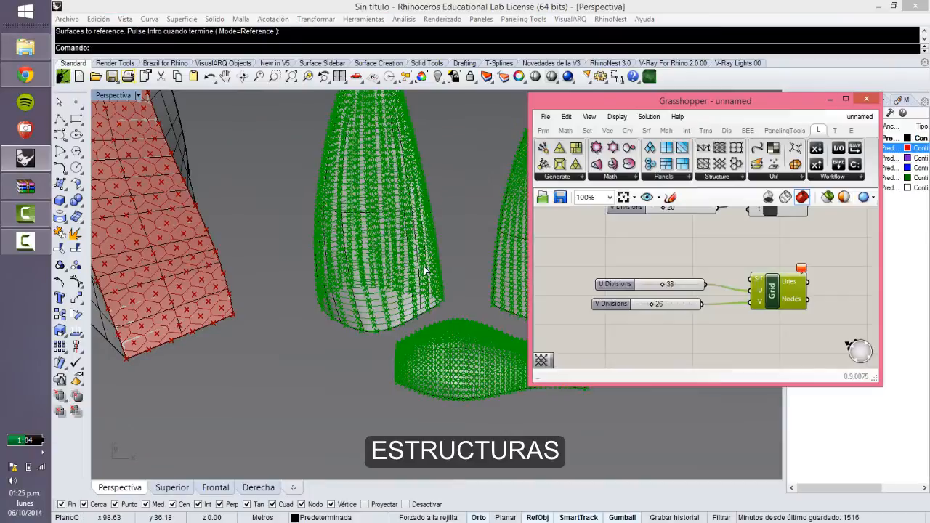
Set the Grid component's V Divisions to 8 and U Divisions to 20, checking the coarser grid on the three surfaces.
right_click_drag(433, 402, 471, 381)
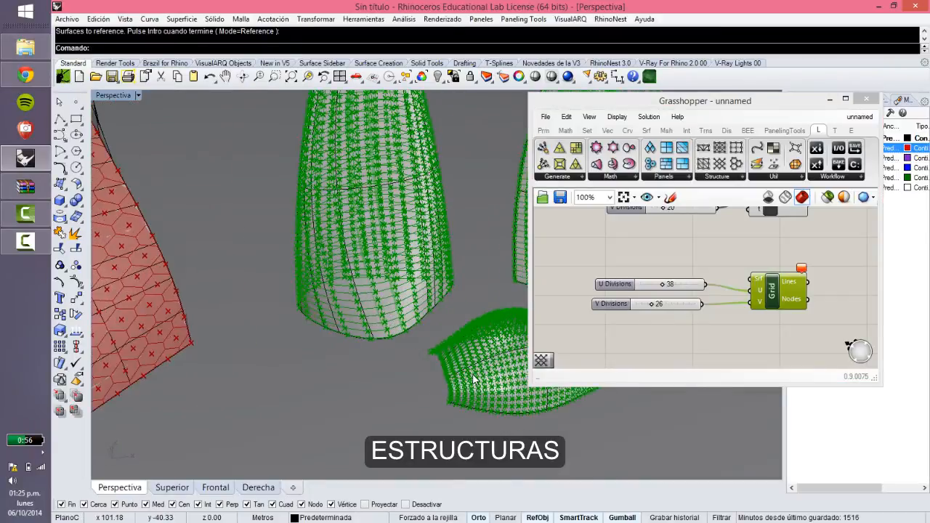
scroll(473, 380, "up", 6)
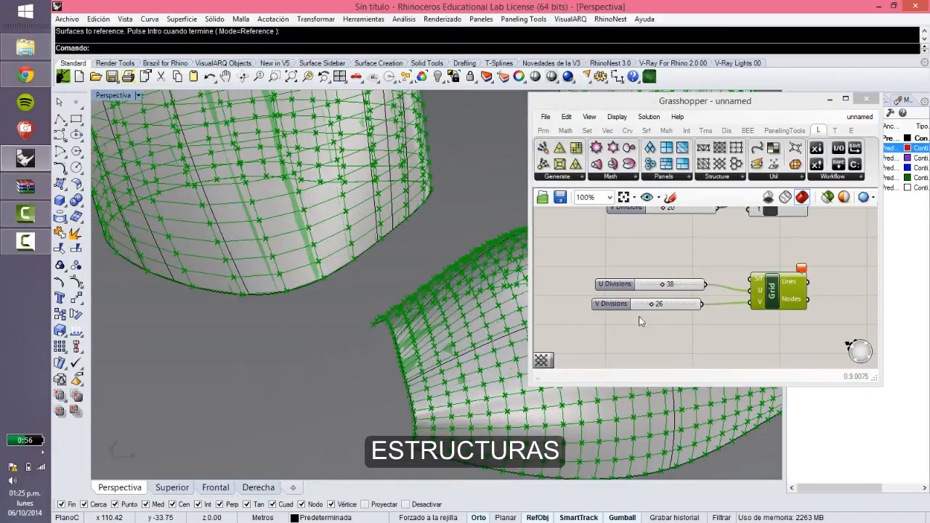
left_click_drag(653, 306, 643, 289)
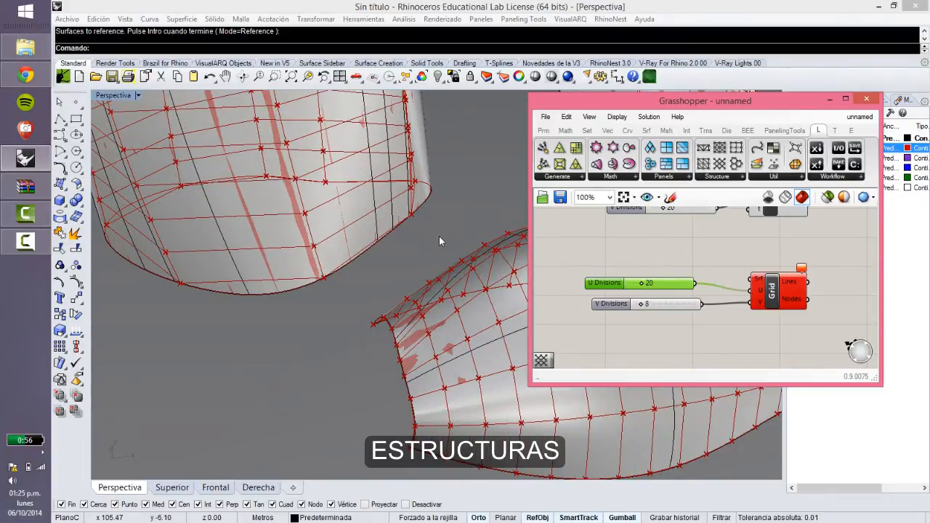
scroll(391, 230, "down", 10)
scroll(385, 217, "up", 8)
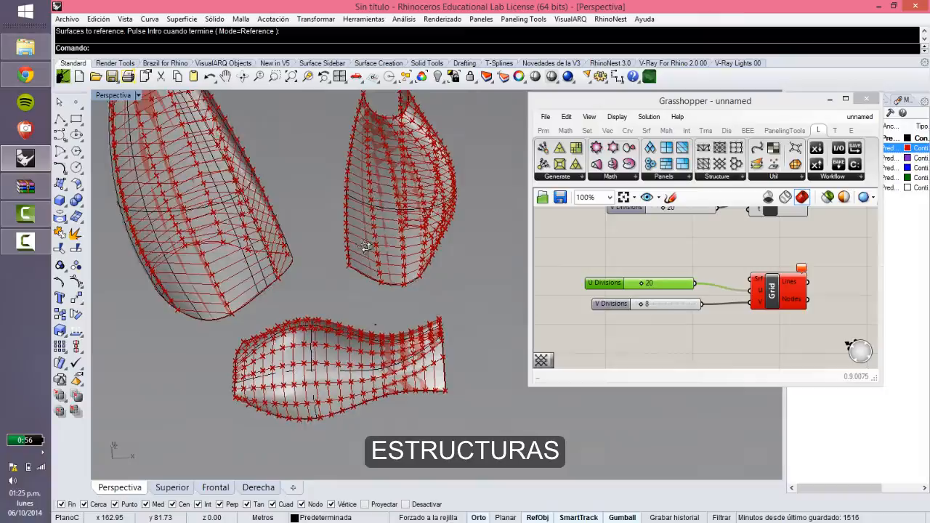
right_click_drag(365, 247, 475, 279)
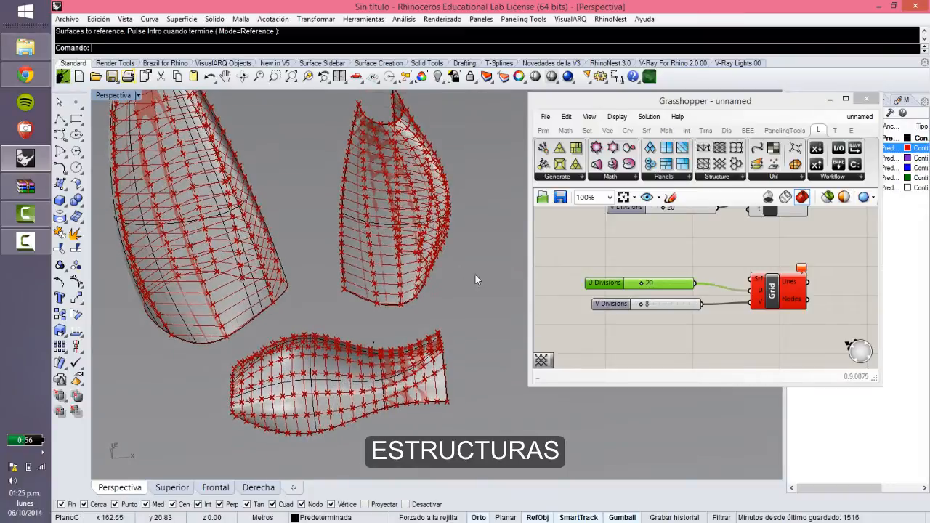
Set only the bulging shell as the single surface for the Grid component's Srf input.
left_click(659, 339)
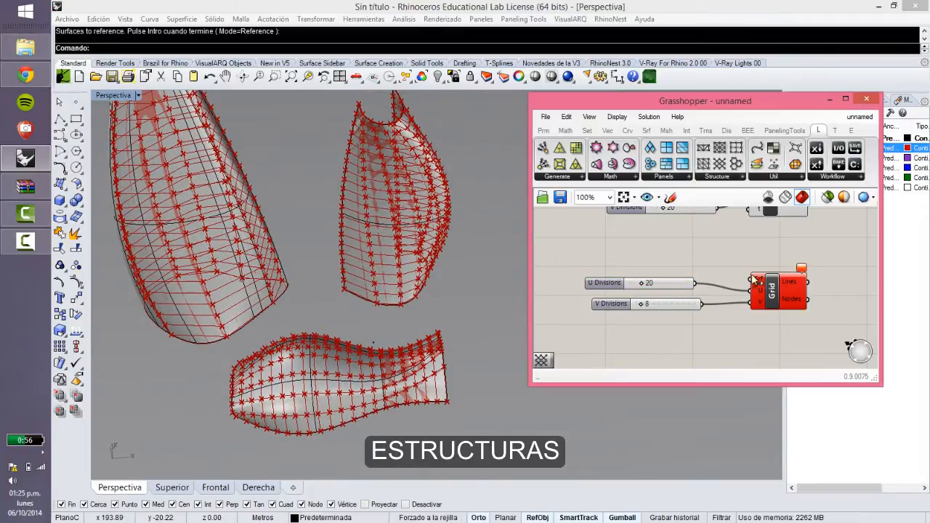
left_click(446, 231)
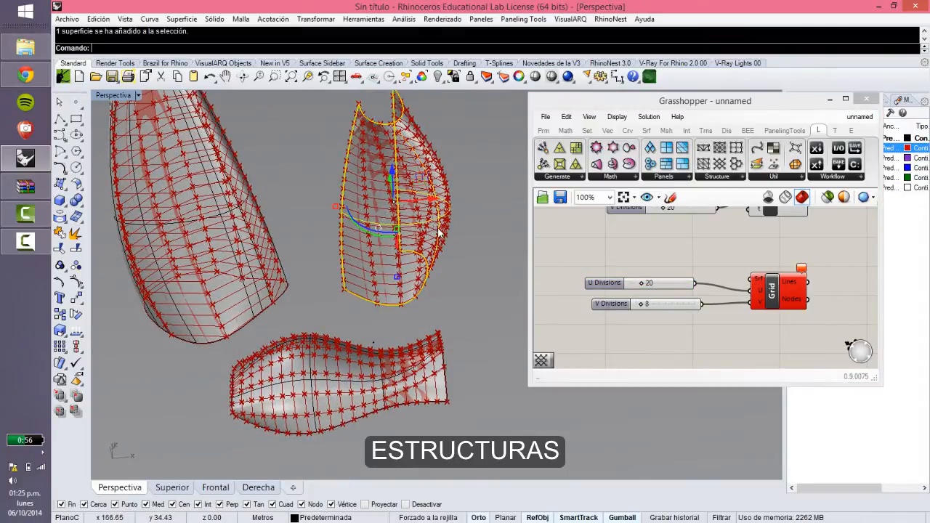
right_click(760, 281)
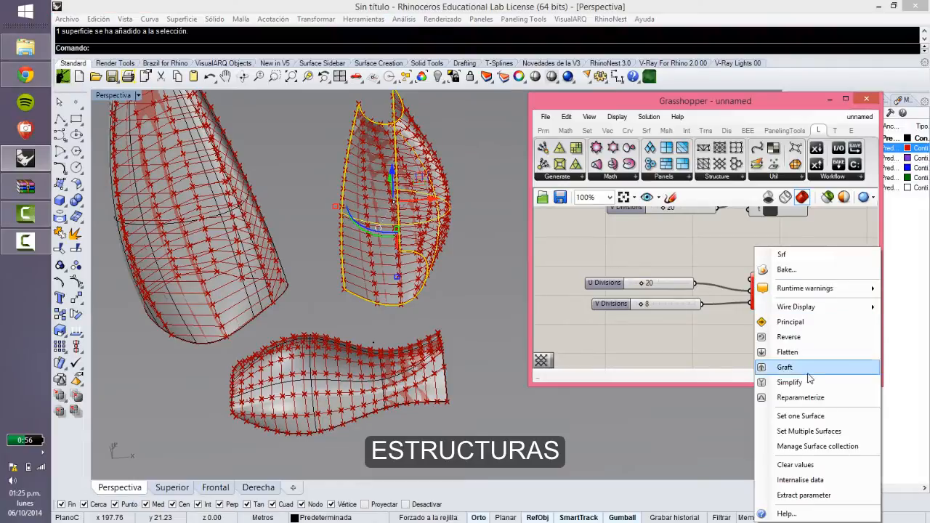
left_click(809, 420)
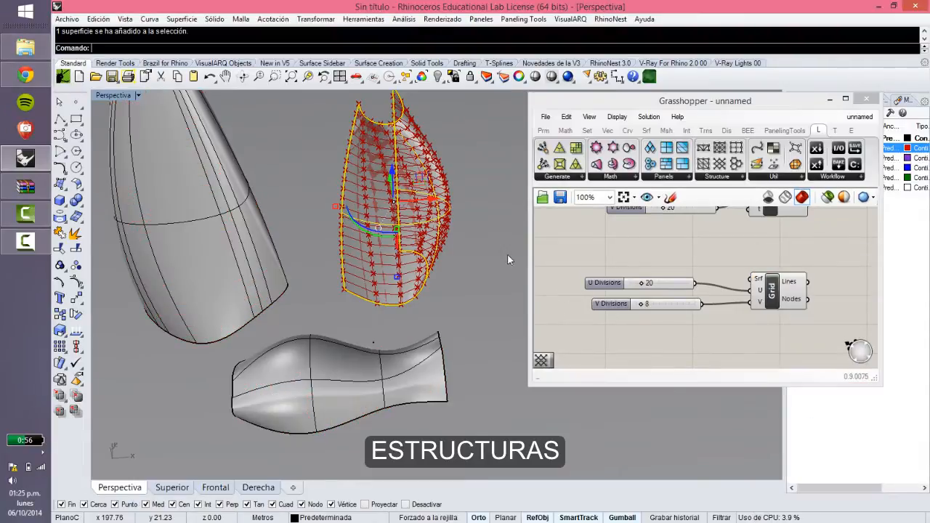
Examine the Grid component's Lines and Nodes outputs and the matching lines and points on the bulging shell.
right_click_drag(507, 253, 393, 247)
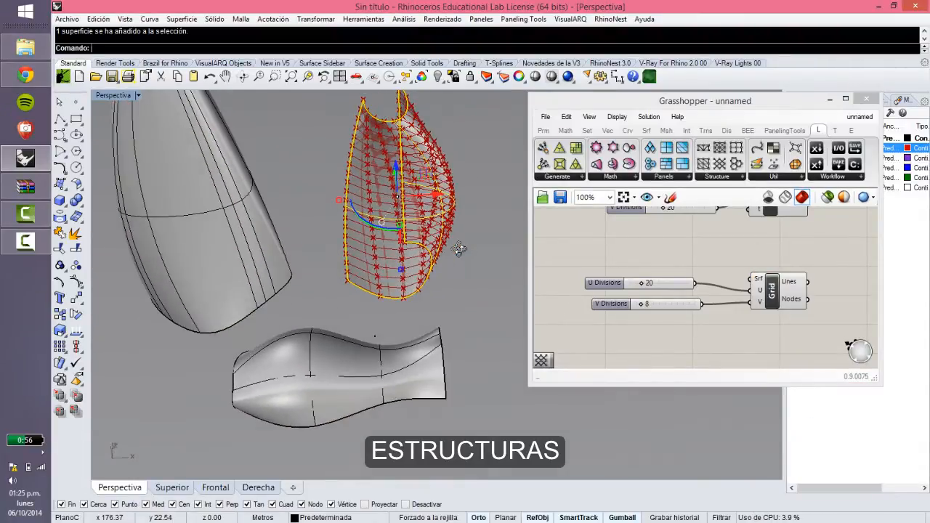
left_click(417, 307)
left_click(811, 304)
scroll(681, 291, "up", 4)
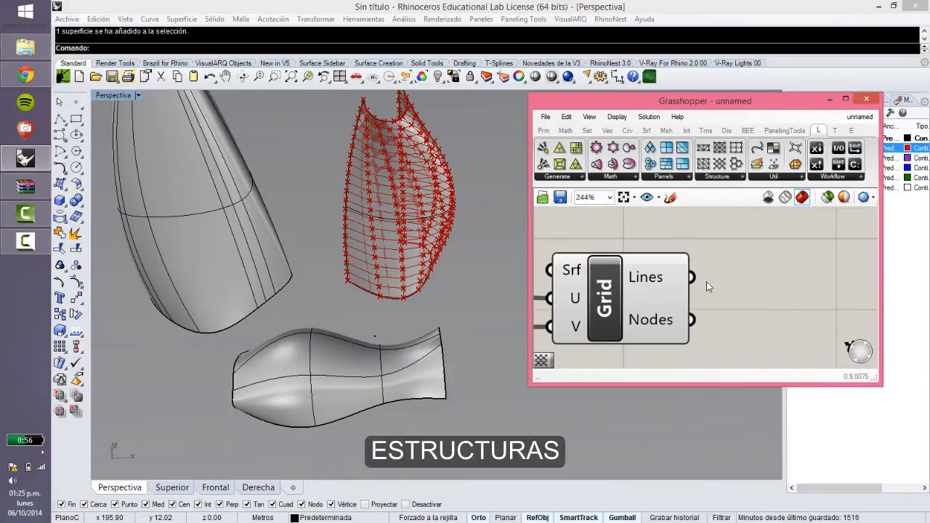
scroll(350, 240, "up", 2)
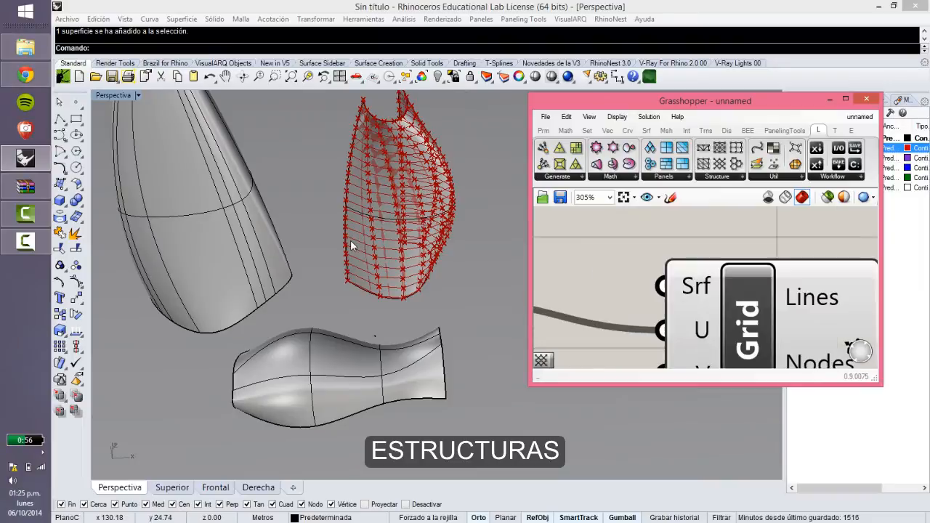
right_click_drag(350, 240, 398, 227)
scroll(307, 291, "up", 5)
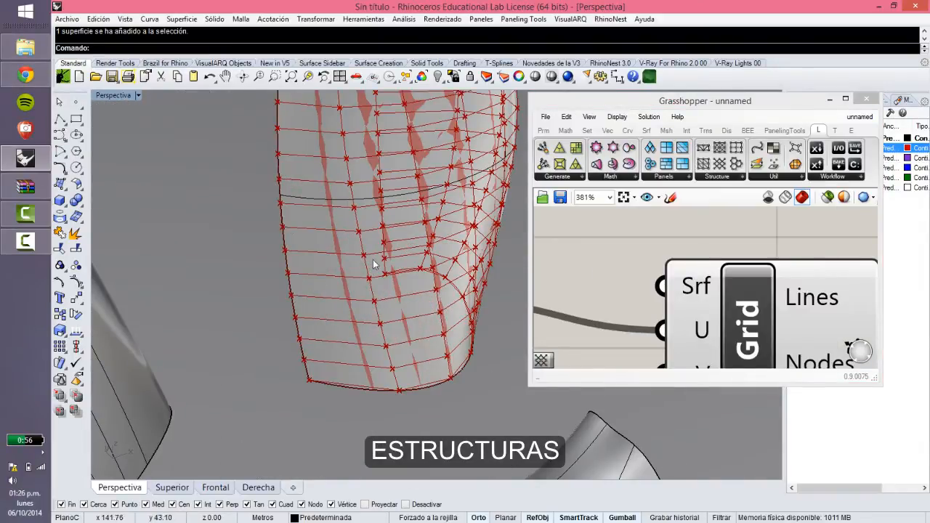
Add a Pipe component to the canvas and place it beyond the Grid component's Lines output.
left_click(720, 242)
scroll(720, 242, "down", 4)
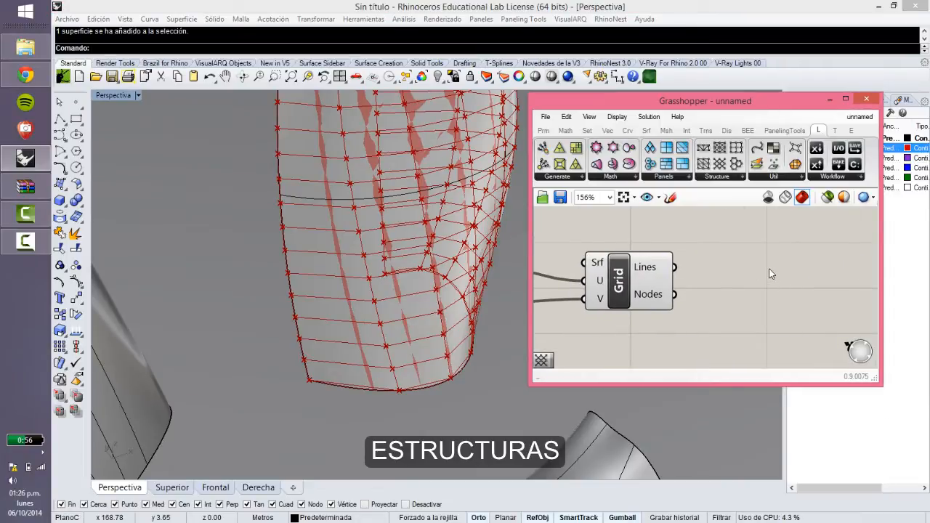
double_click(769, 258)
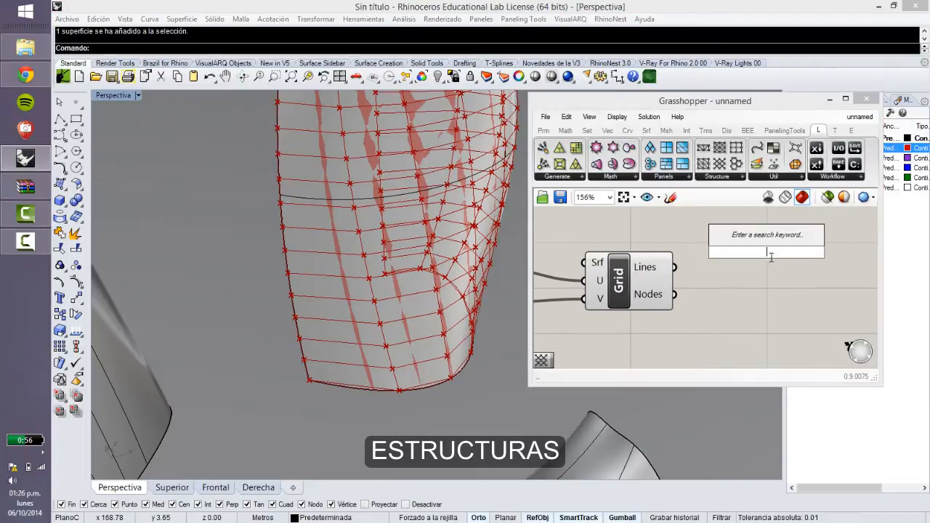
type("pipe")
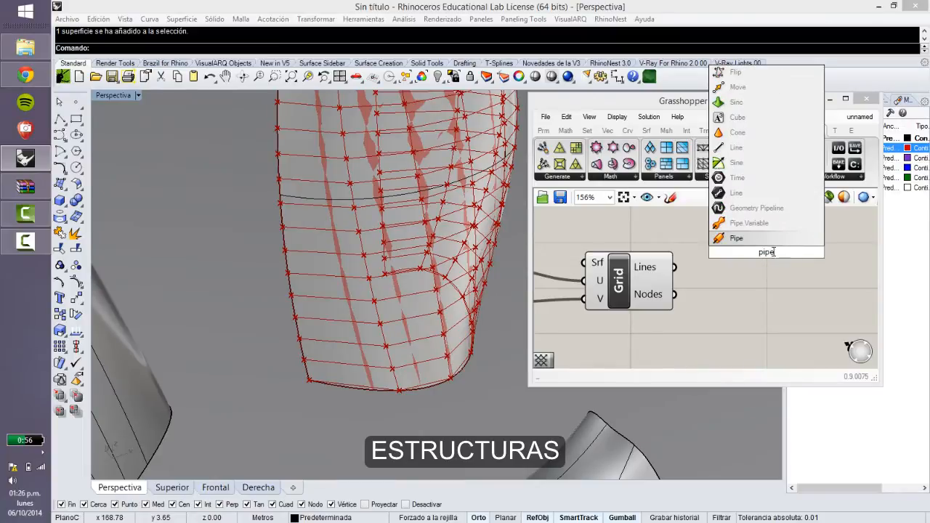
left_click(772, 238)
left_click_drag(761, 254, 814, 264)
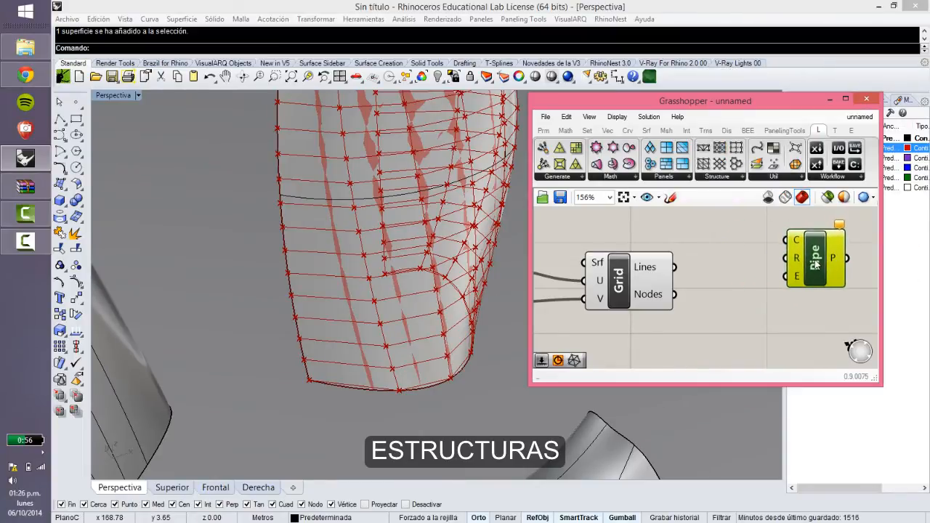
Add a Sphere component to the canvas and place it just below the Pipe component.
double_click(811, 343)
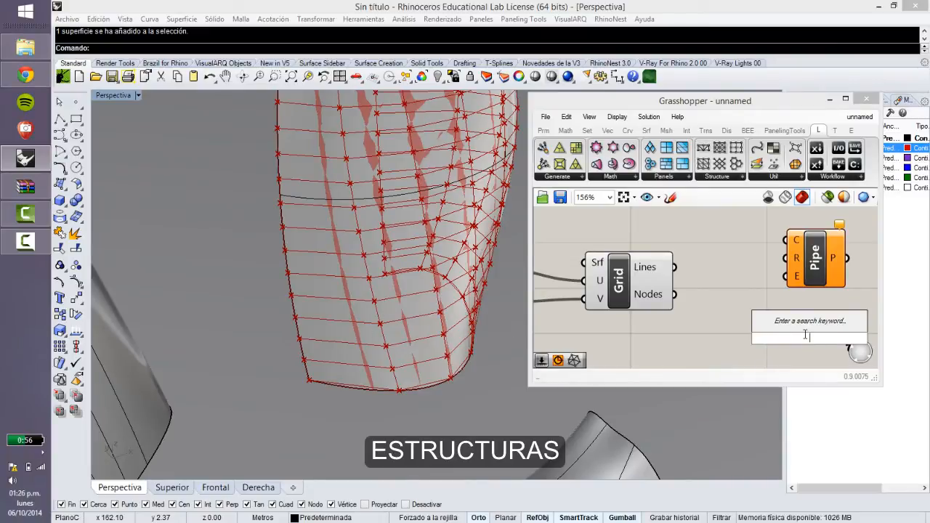
type("sphe")
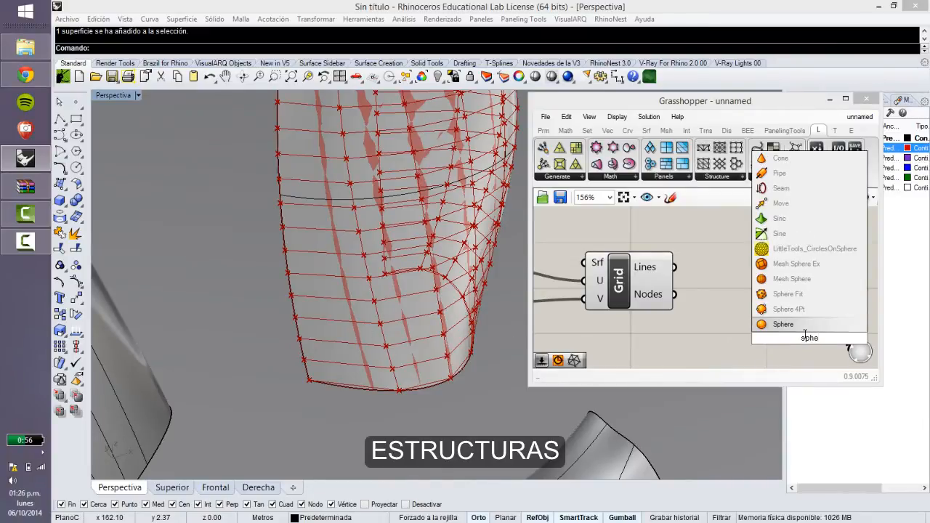
left_click(786, 325)
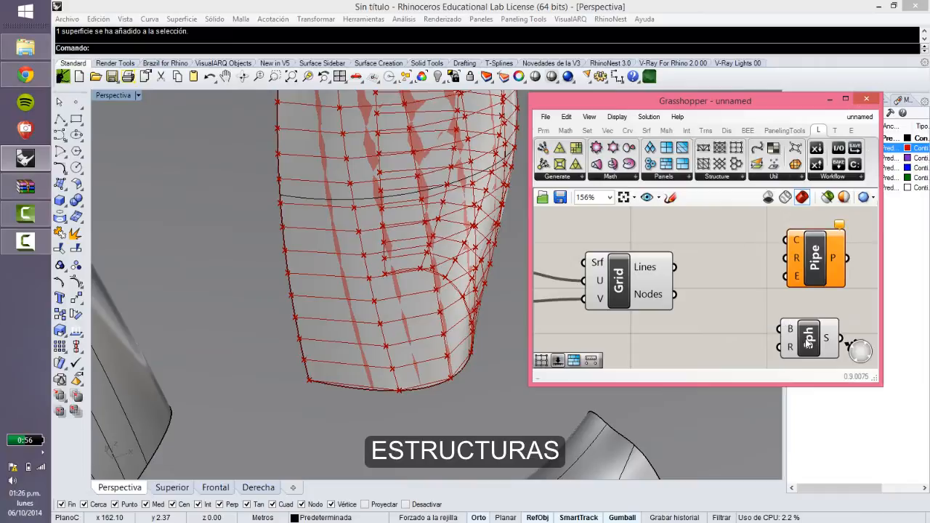
left_click_drag(807, 343, 820, 340)
Connect the Grid's Nodes output to the Sphere's B input and its Lines output to the Pipe's C input.
left_click_drag(675, 296, 792, 324)
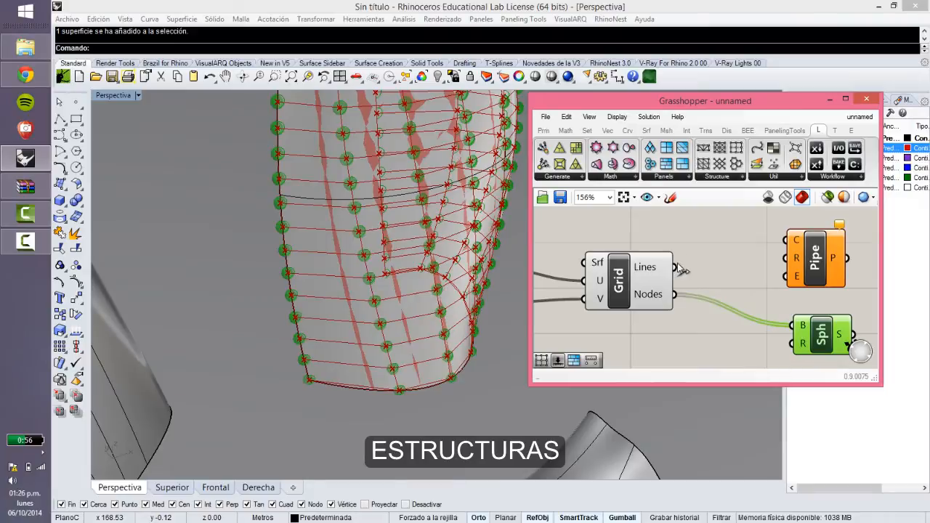
left_click_drag(678, 268, 795, 248)
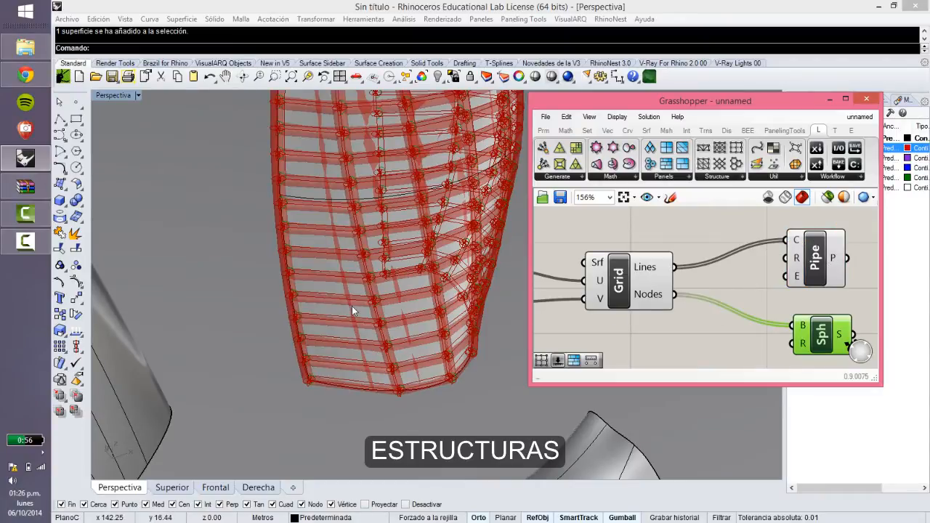
right_click_drag(351, 306, 326, 293)
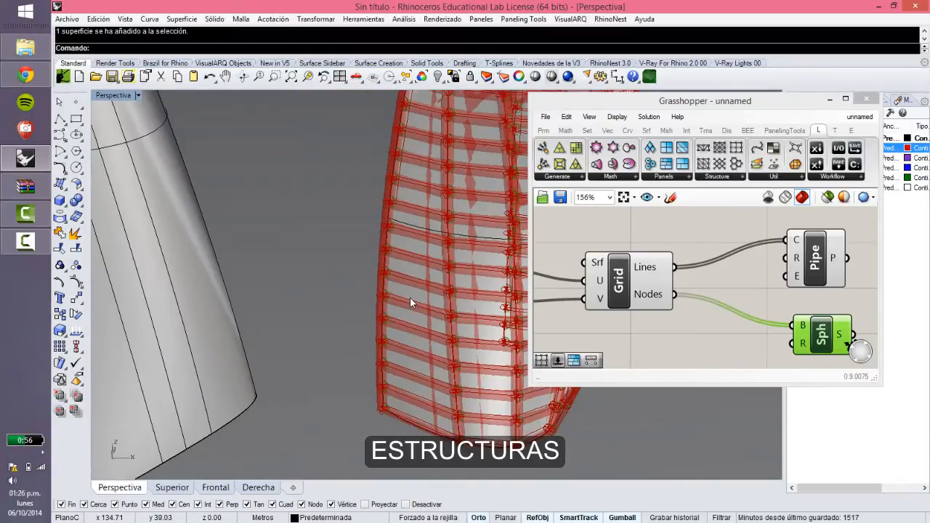
right_click_drag(411, 344, 408, 323)
Move the Pipe component away from the Grid component and add a number slider with value 0.5 between them.
left_click(632, 336)
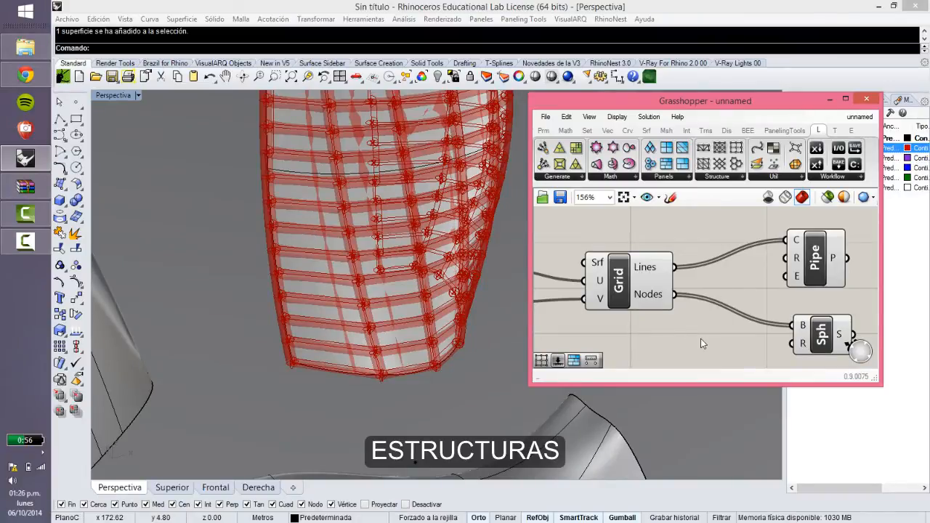
scroll(697, 287, "down", 3)
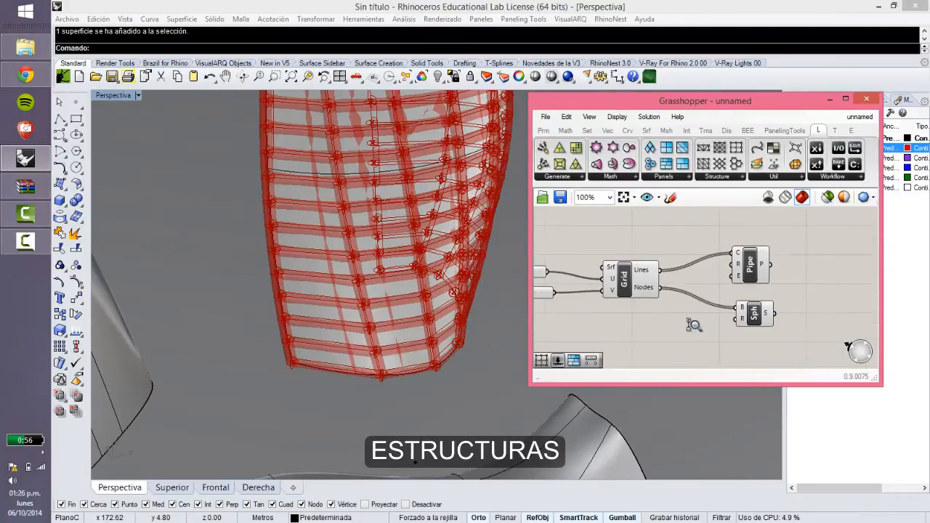
right_click_drag(618, 281, 547, 272)
left_click_drag(728, 263, 769, 234)
left_click(692, 276)
double_click(692, 275)
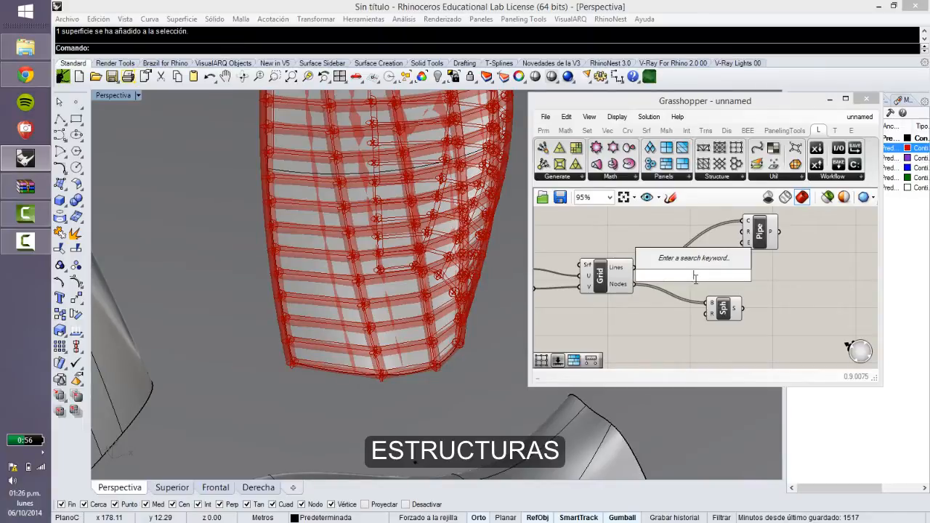
type("5")
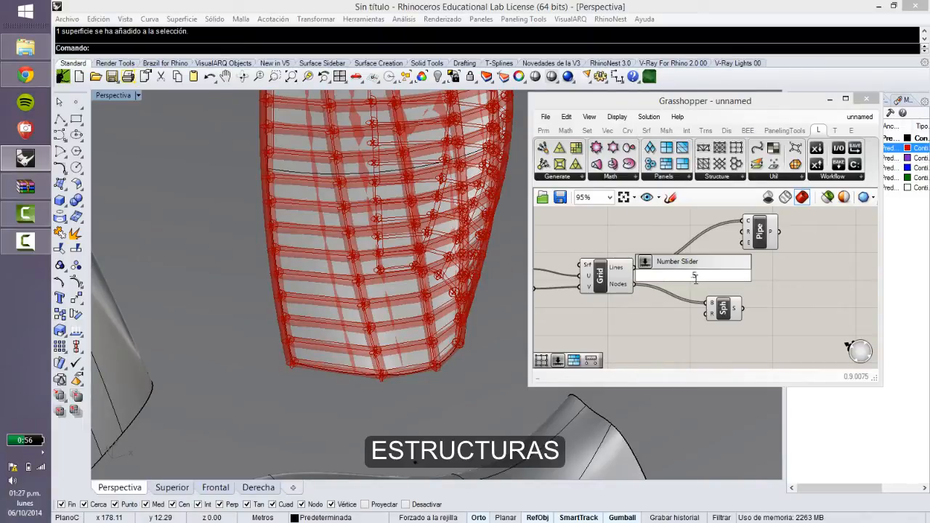
left_click(648, 263)
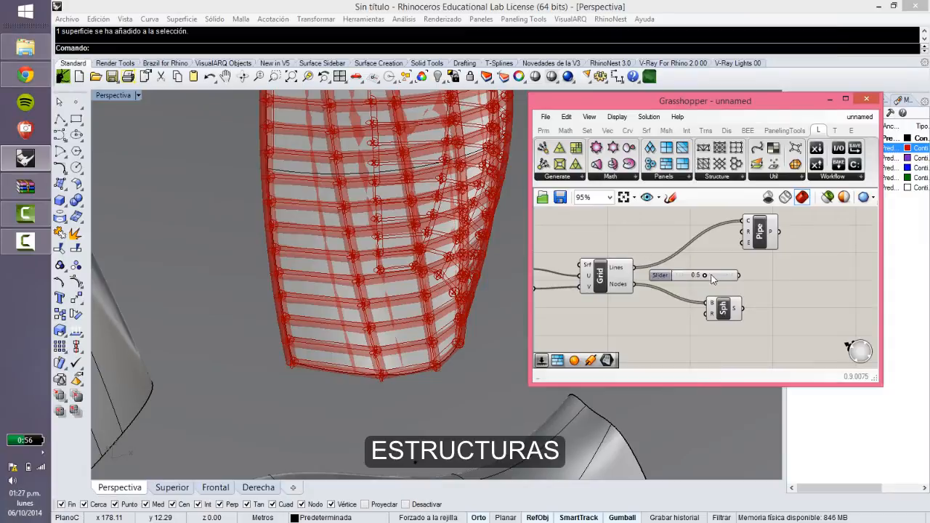
Connect the new slider to the Pipe's R input and set the pipe radius to 0.6.
left_click_drag(737, 276, 805, 257)
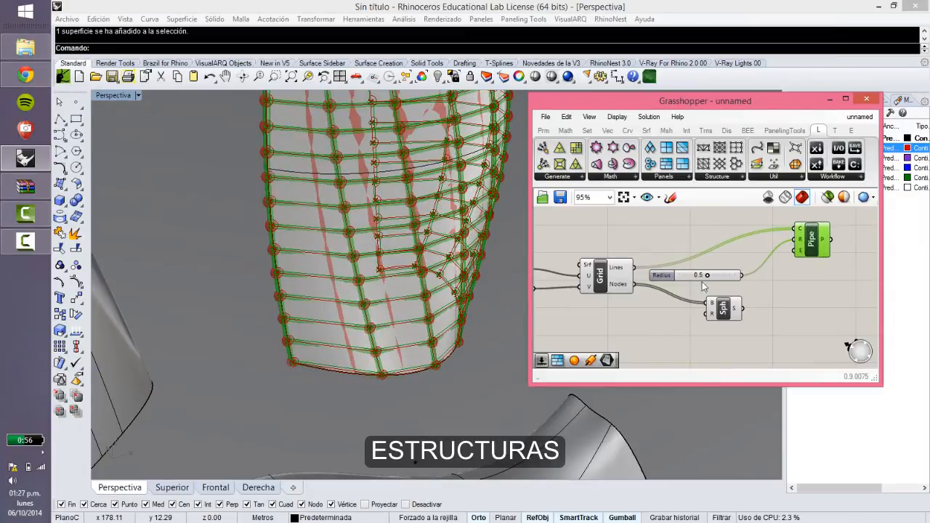
left_click(277, 298)
scroll(284, 303, "up", 2)
scroll(292, 289, "up", 1)
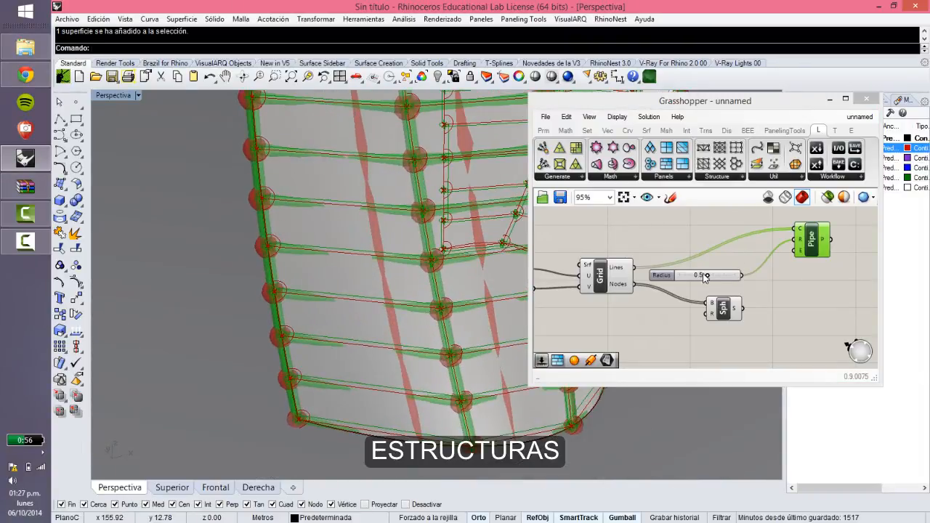
mouse_move(706, 277)
left_mouse_down()
mouse_move(717, 278)
mouse_move(685, 278)
mouse_move(712, 276)
left_mouse_up()
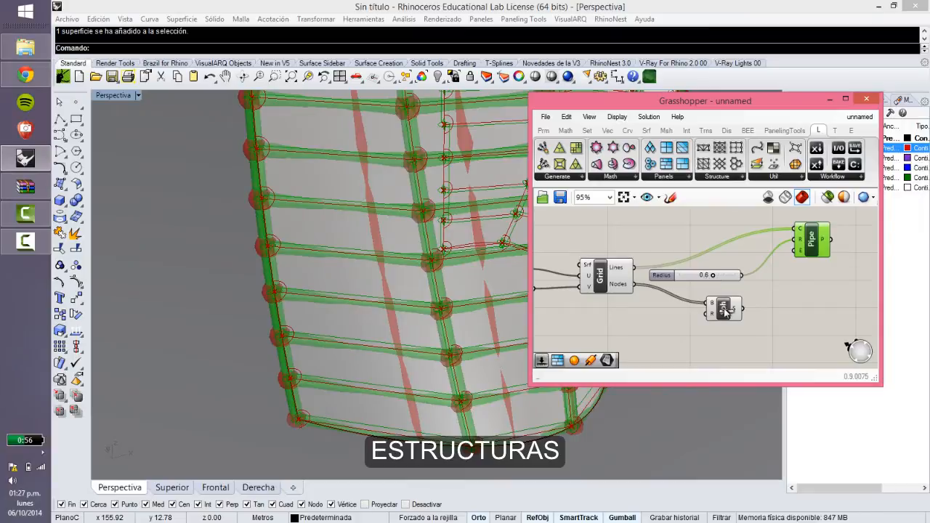
Move the Sphere component farther from the Grid, placing it below the Pipe component.
left_click_drag(737, 312, 805, 328)
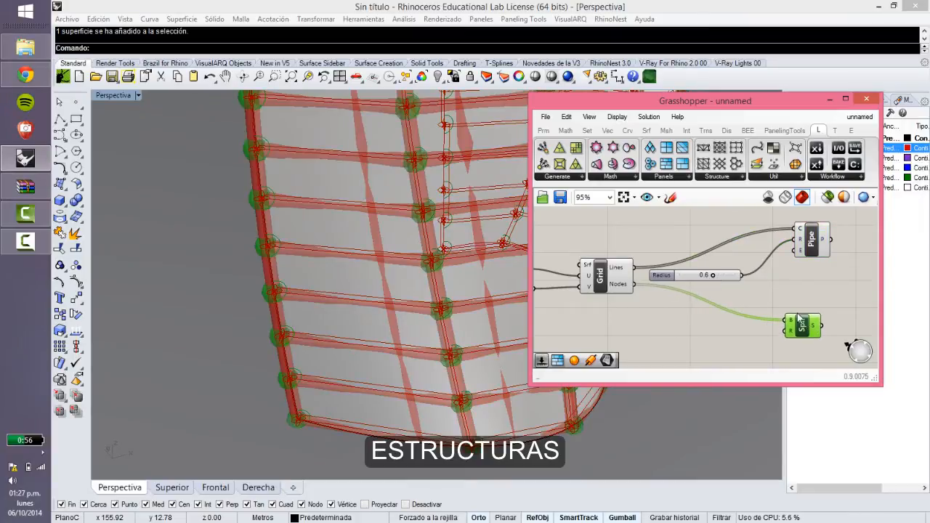
left_click(758, 288)
Try a duplicate of the radius slider at 0.9 on the Sphere's R input, and delete the duplicate.
left_click(698, 273)
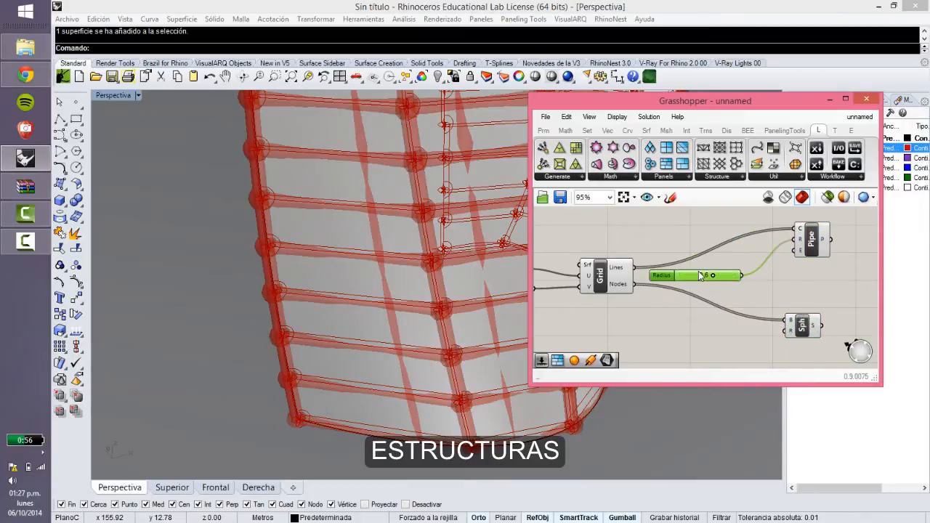
key("ctrl+c")
key("ctrl+v")
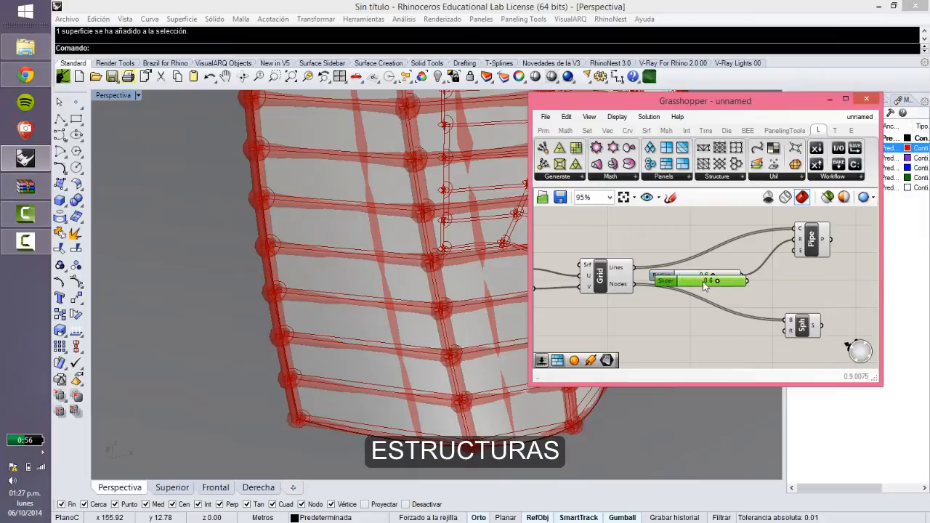
left_click_drag(699, 278, 787, 332)
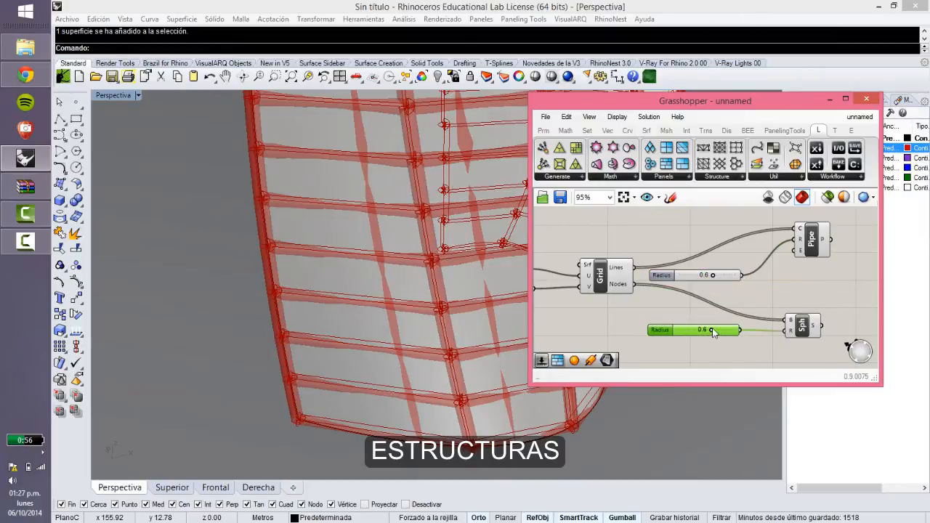
mouse_move(712, 331)
left_mouse_down()
mouse_move(728, 331)
mouse_move(672, 332)
mouse_move(740, 331)
mouse_move(730, 331)
left_mouse_up()
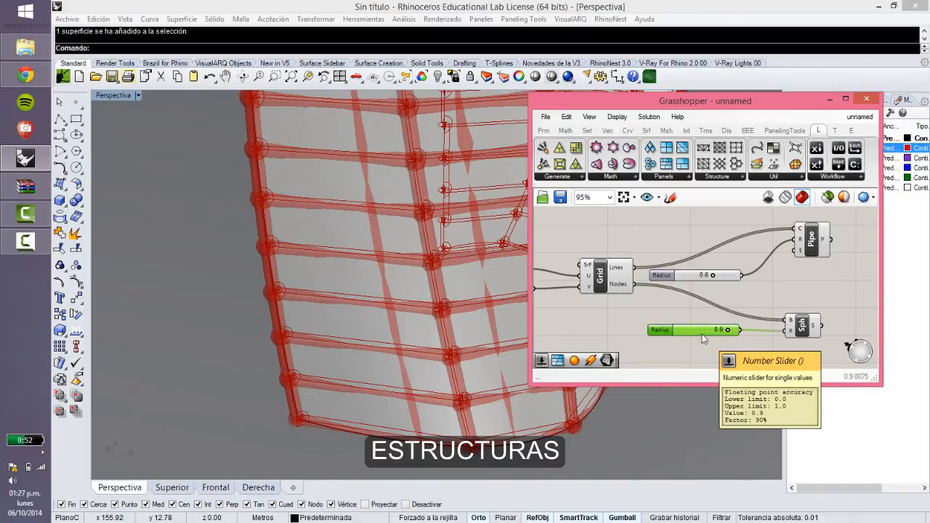
key("Delete")
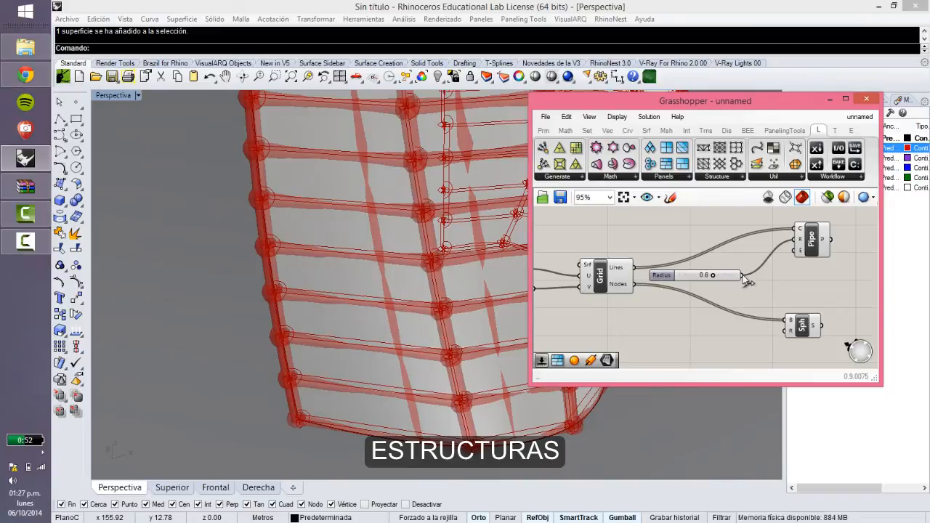
Connect the Pipe's radius slider to the Sphere's R input as well and apply the expression x*1.5 to that input.
left_click_drag(742, 276, 789, 331)
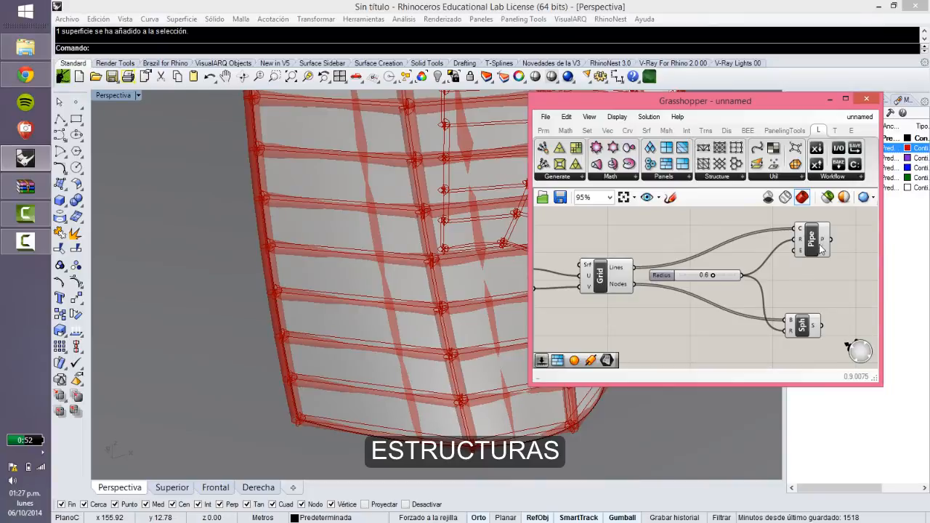
right_click(791, 334)
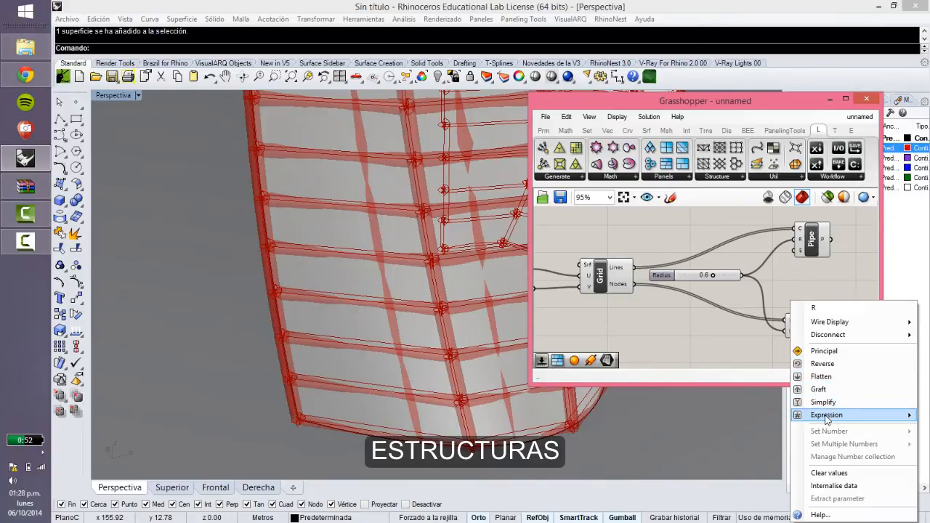
mouse_move(824, 415)
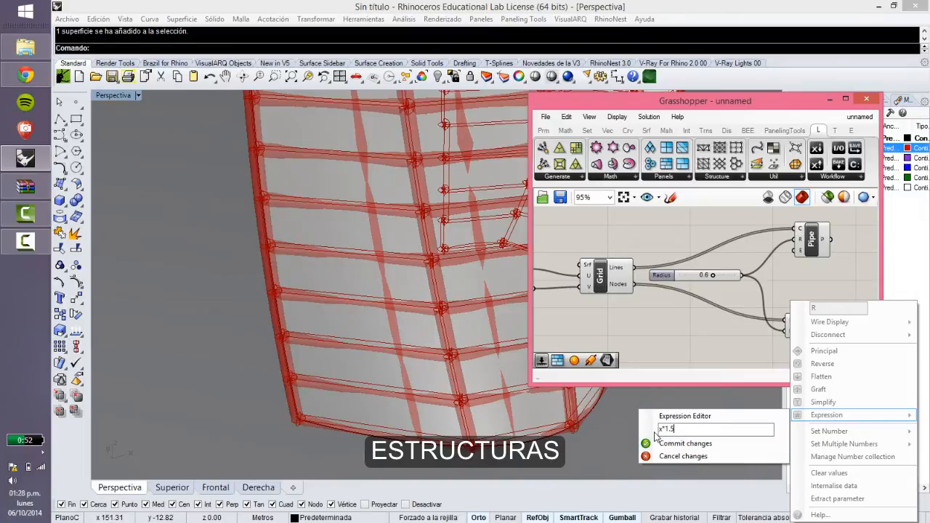
left_click(685, 444)
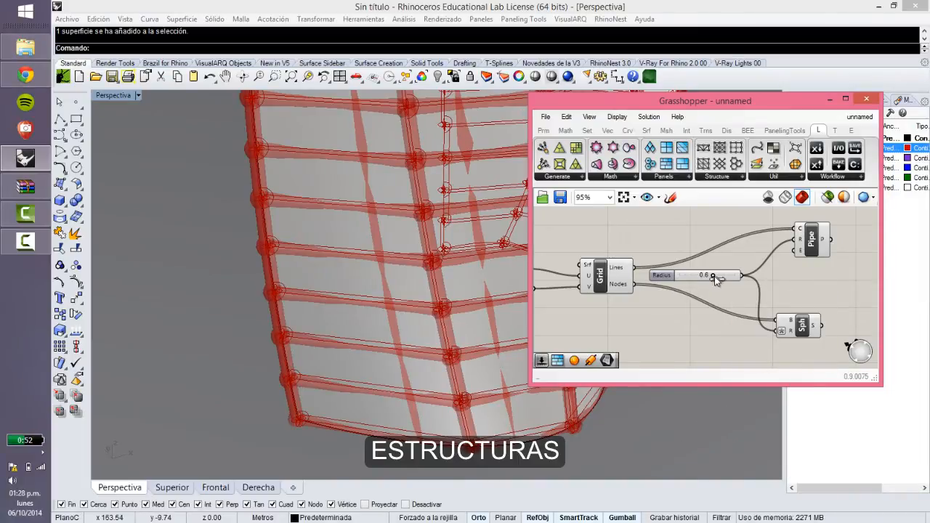
mouse_move(715, 276)
left_mouse_down()
mouse_move(732, 283)
mouse_move(700, 276)
mouse_move(713, 277)
left_mouse_up()
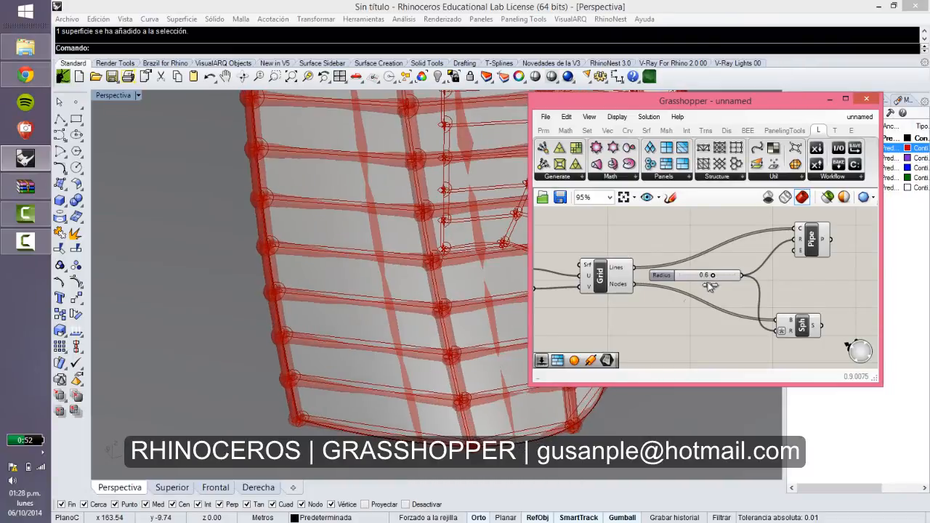
Reassign the Grid component's Srf input to the horizontal vase-shaped surface below the two upright forms.
left_click(668, 413)
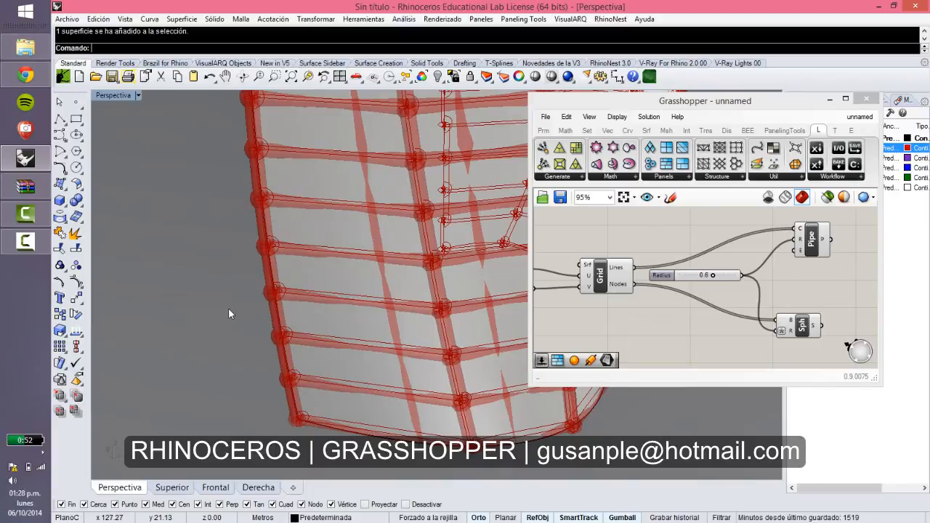
scroll(228, 307, "down", 6)
right_click_drag(391, 352, 405, 307)
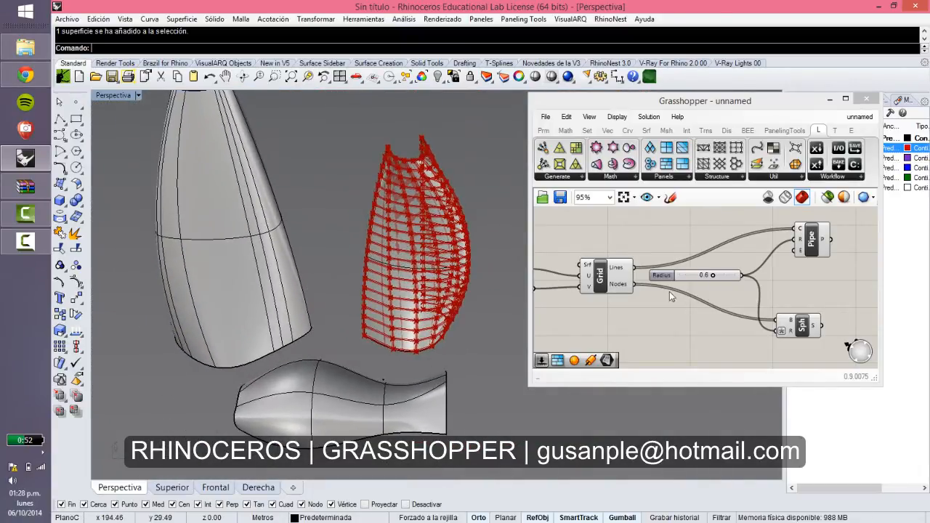
right_click_drag(632, 307, 708, 294)
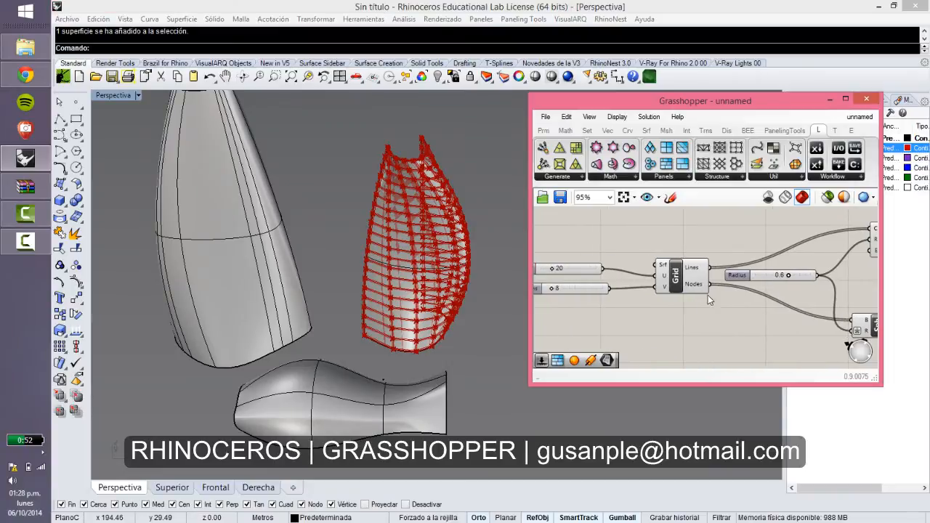
right_click(667, 268)
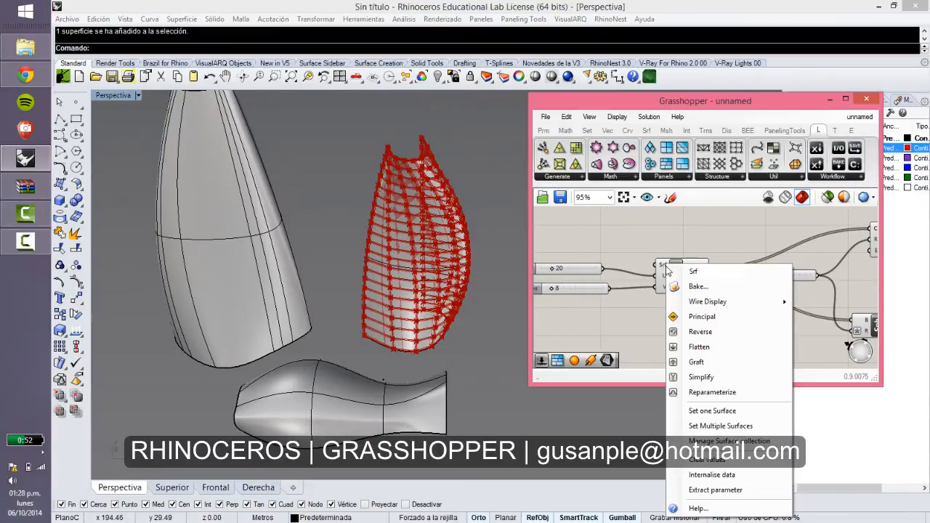
left_click(703, 411)
left_click(324, 409)
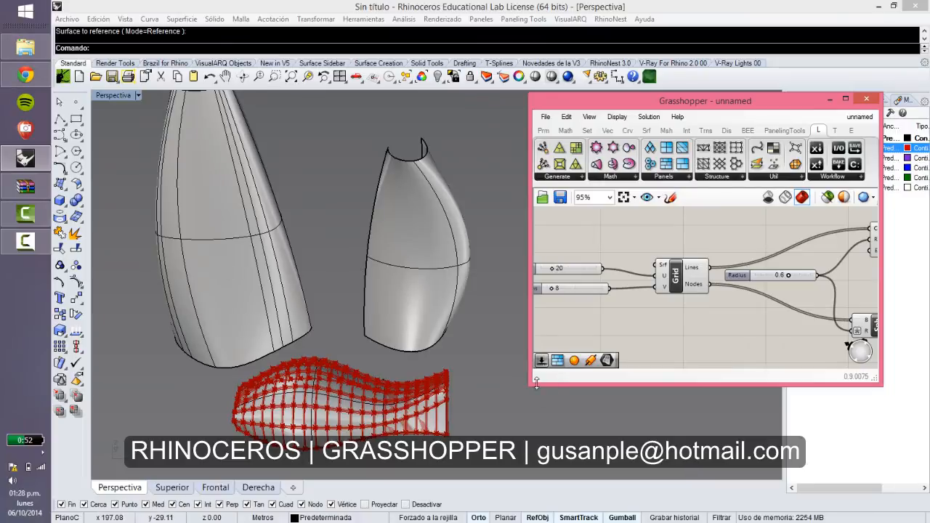
Examine the hexagon-panelled tower and its Hex component, and look through the available Structure and Panels components.
scroll(656, 305, "down", 3)
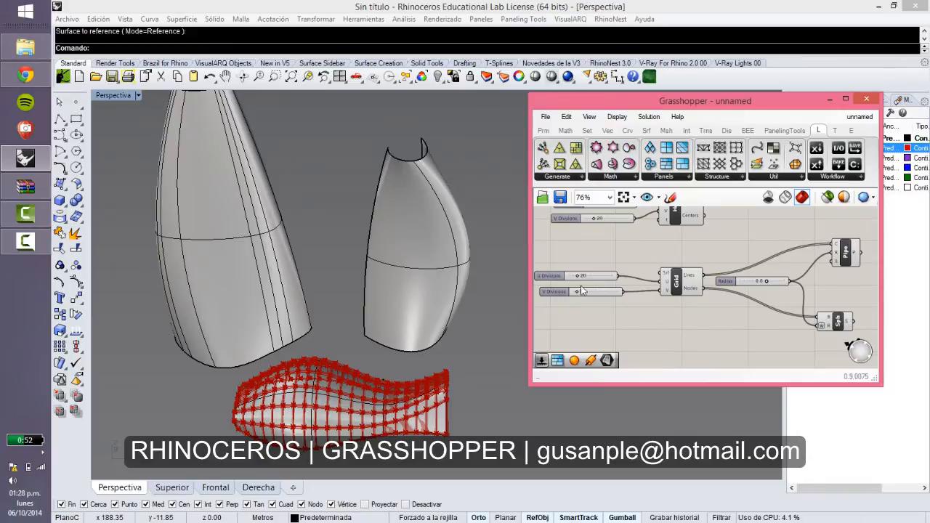
left_click(545, 117)
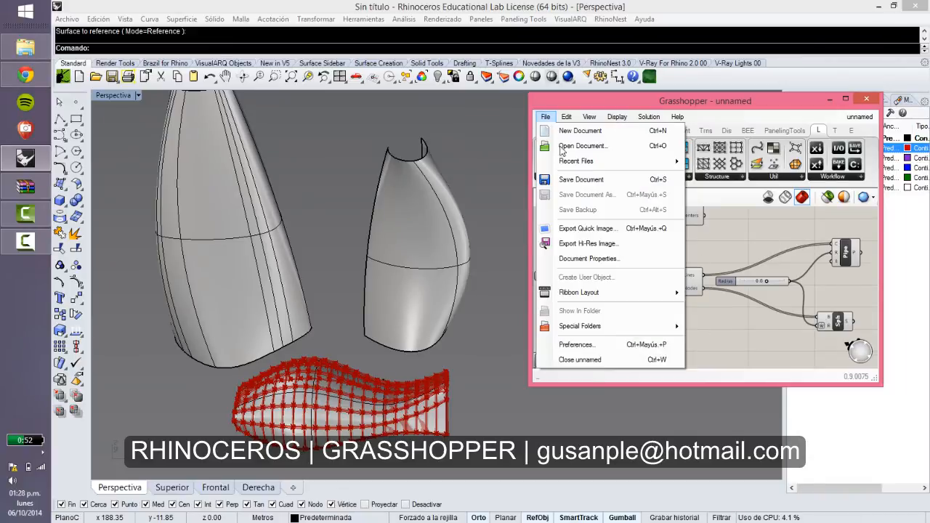
left_click(578, 376)
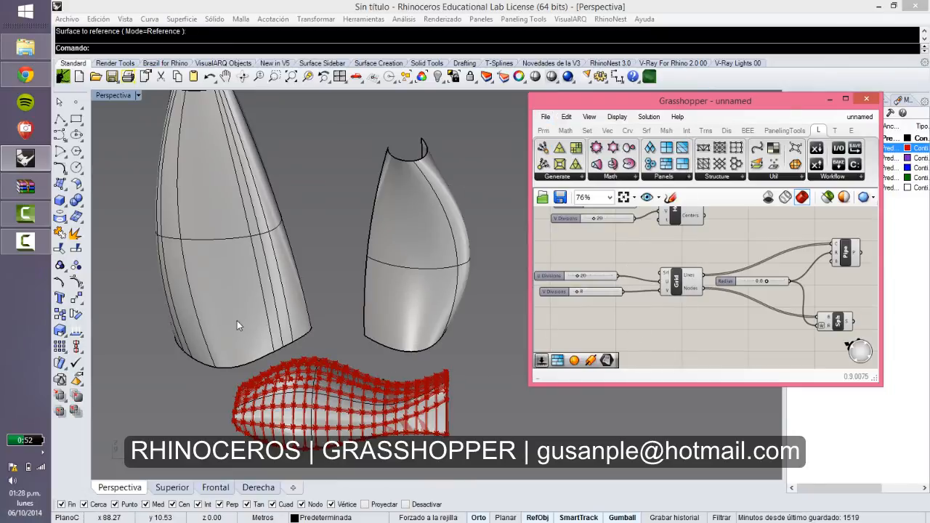
right_click_drag(238, 314, 341, 289, "shift")
scroll(334, 296, "down", 4)
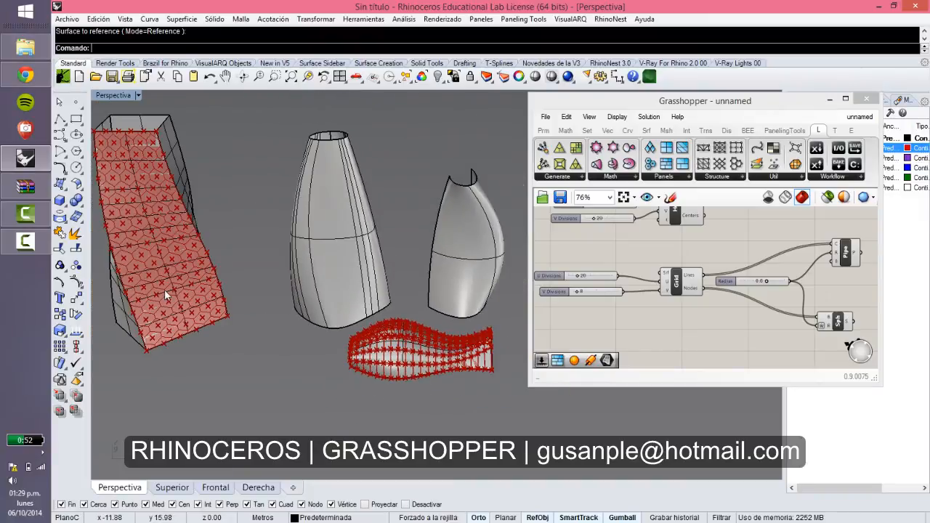
right_click_drag(164, 290, 364, 270)
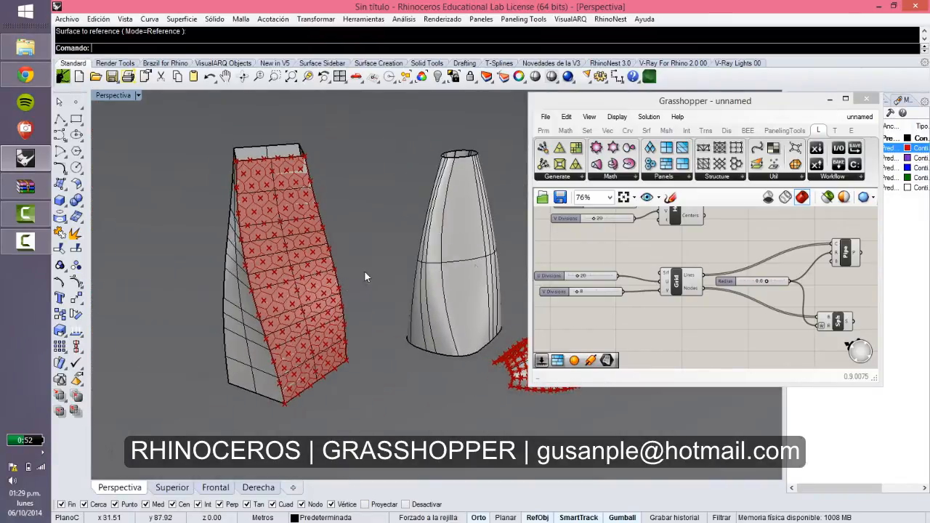
left_click(607, 267)
scroll(608, 268, "up", 3)
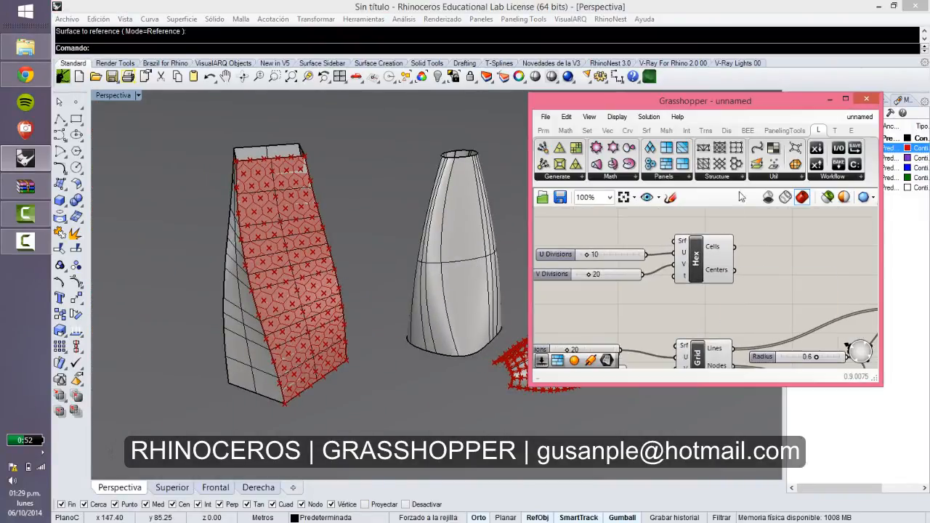
left_click(743, 178)
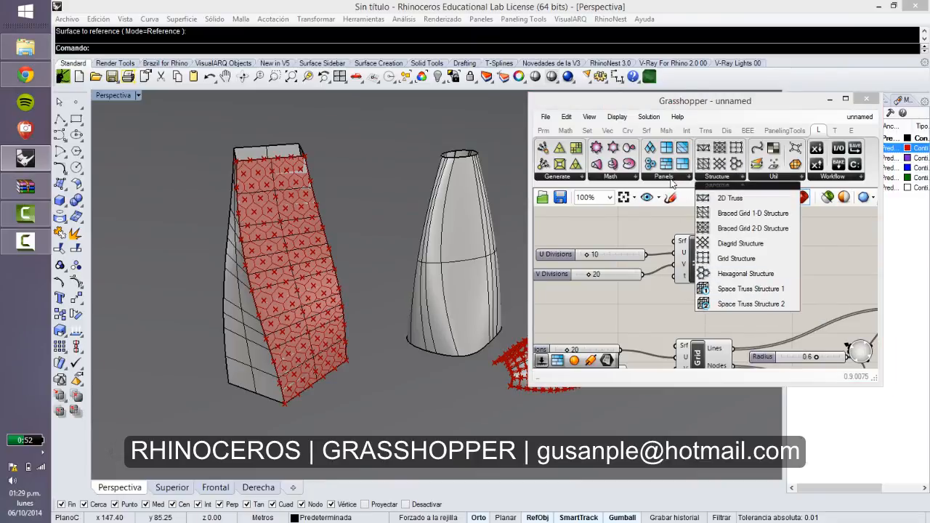
left_click(671, 178)
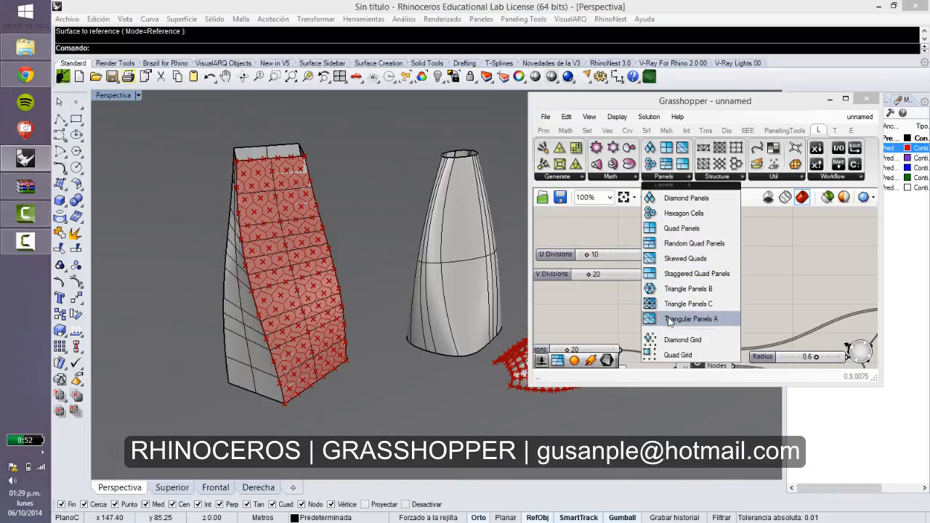